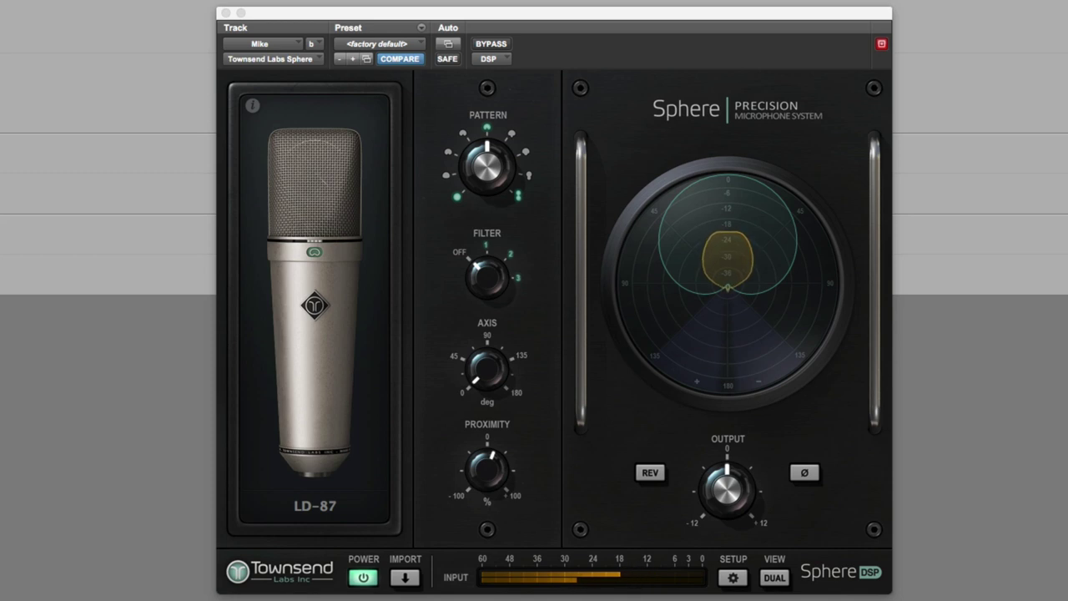
- View the options for keeping the plug-in on DSP or converting it to native, without changing anything
left_click(506, 60)
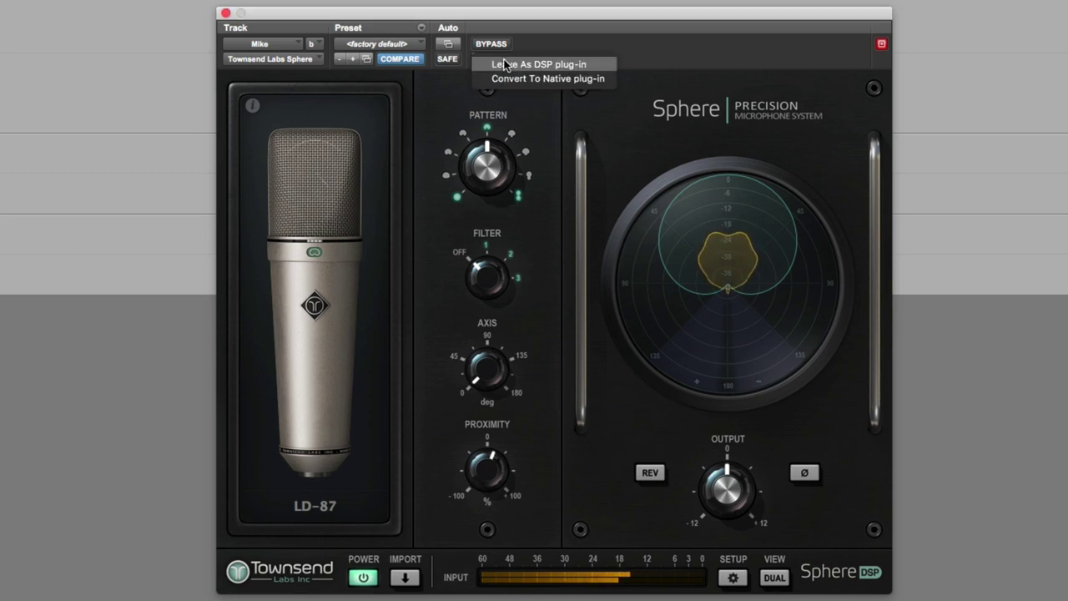
left_click(596, 48)
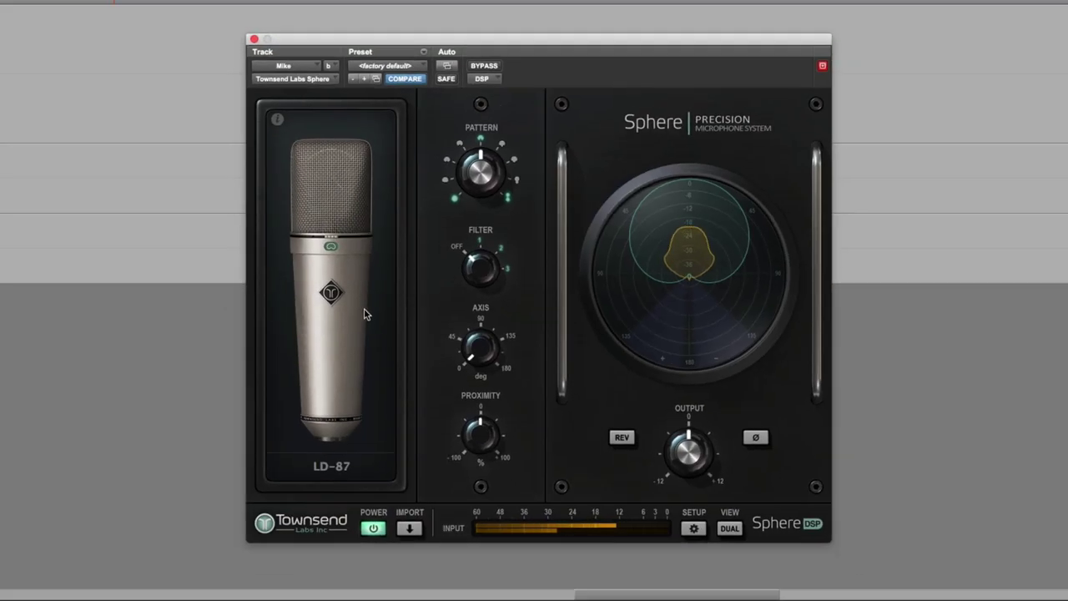
- Switch the modelled microphone through the large condensers LD-47K, LD-67 and LD-12 in turn
left_click(342, 468)
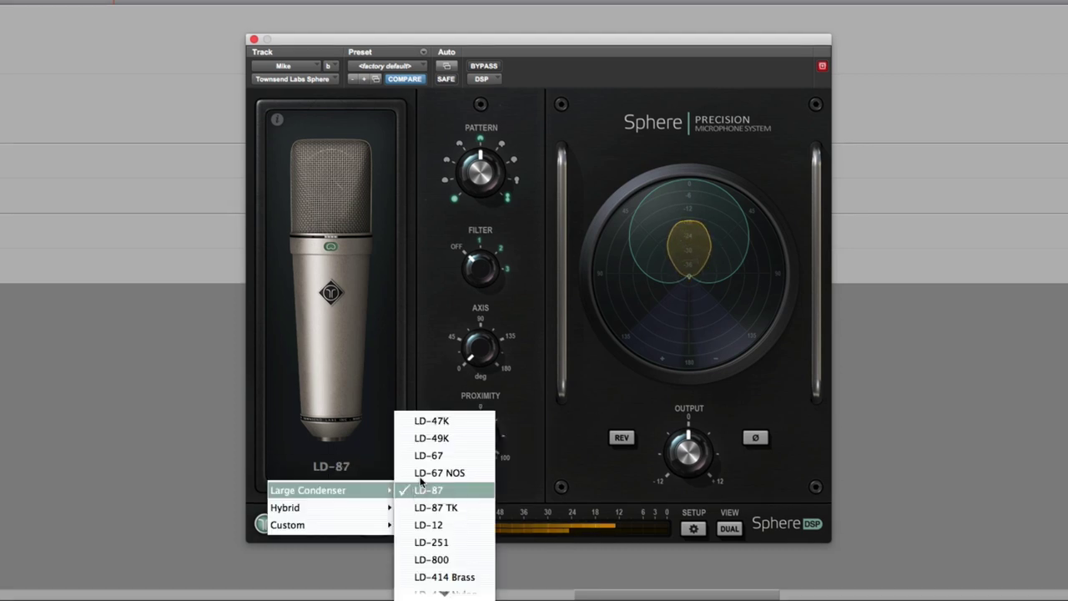
left_click(433, 422)
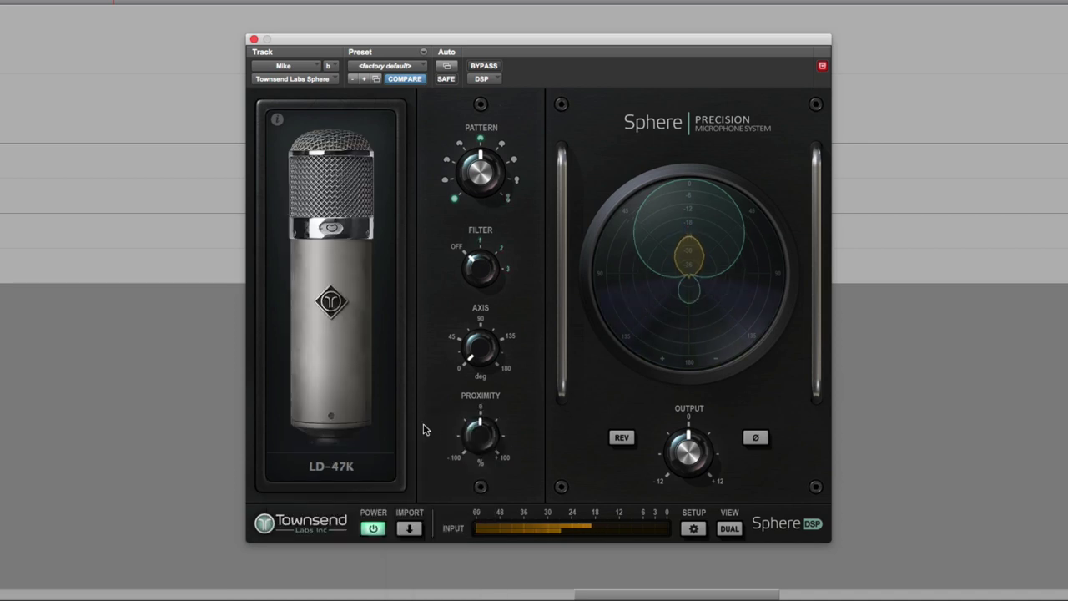
left_click(335, 474)
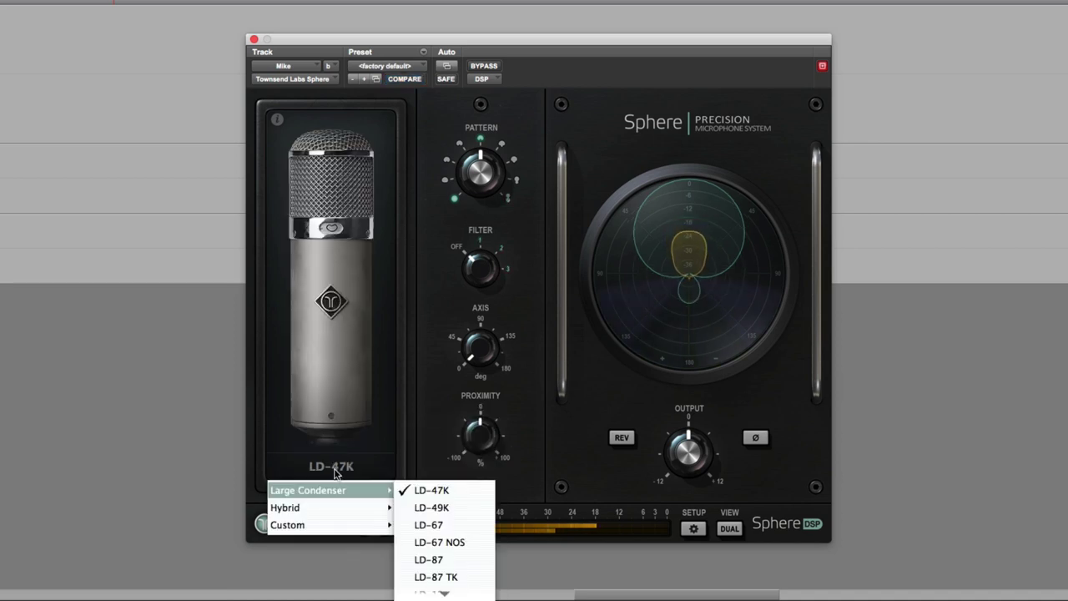
left_click(421, 525)
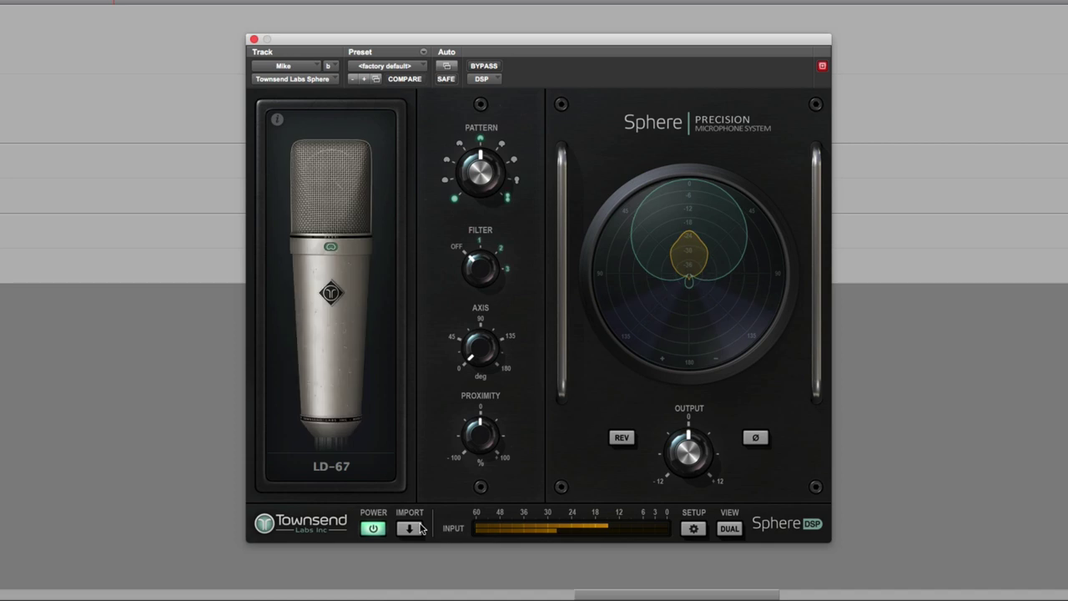
left_click(342, 472)
scroll(435, 540, "down", 1)
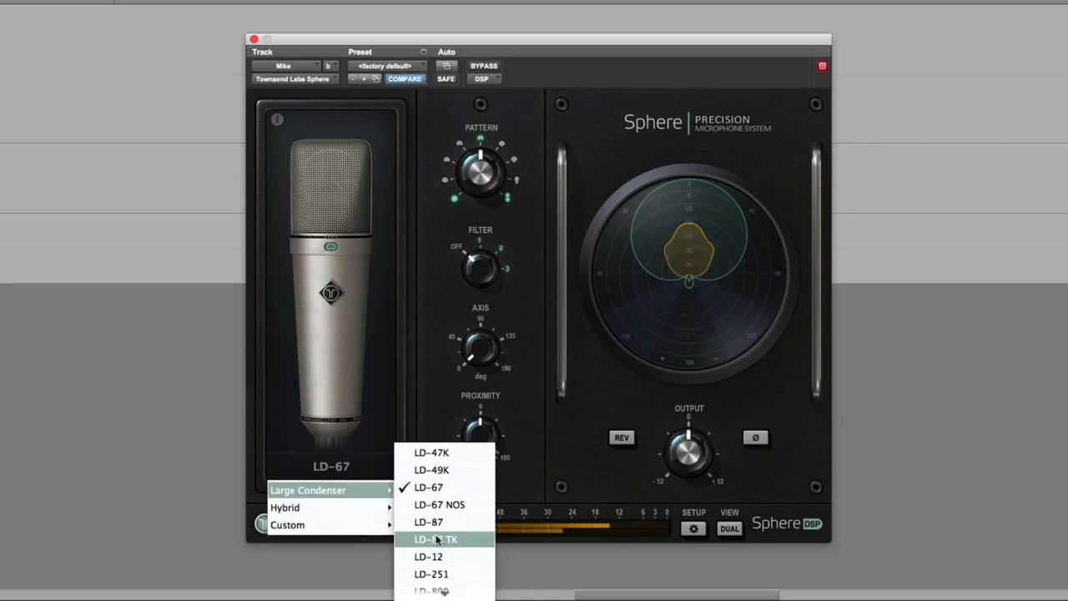
left_click(433, 551)
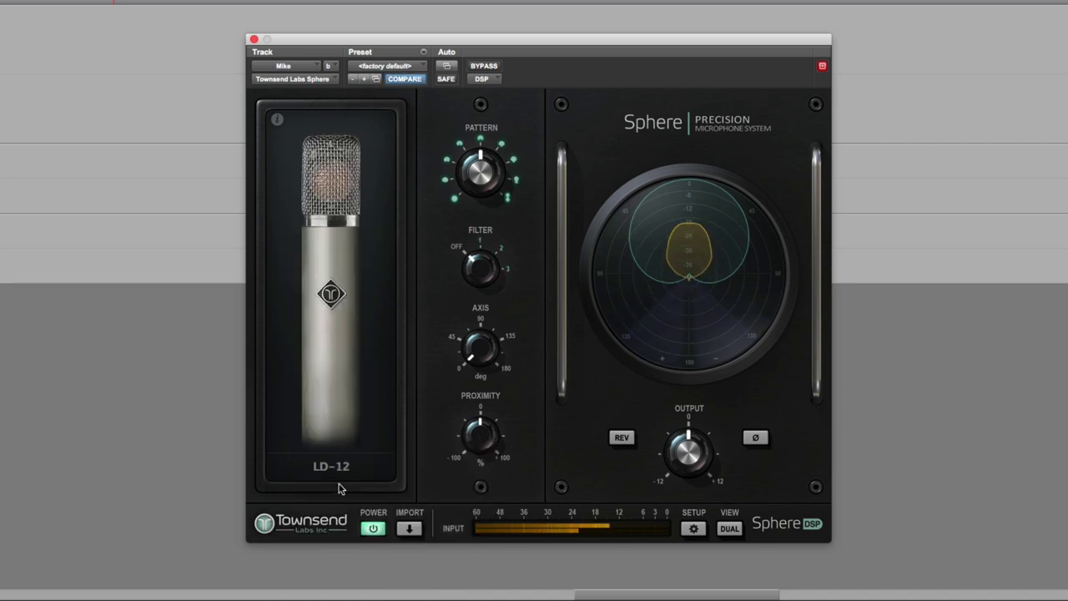
- Switch the modelled microphone to LD-414 US and from there to LD-017T
left_click(341, 471)
scroll(450, 543, "down", 1)
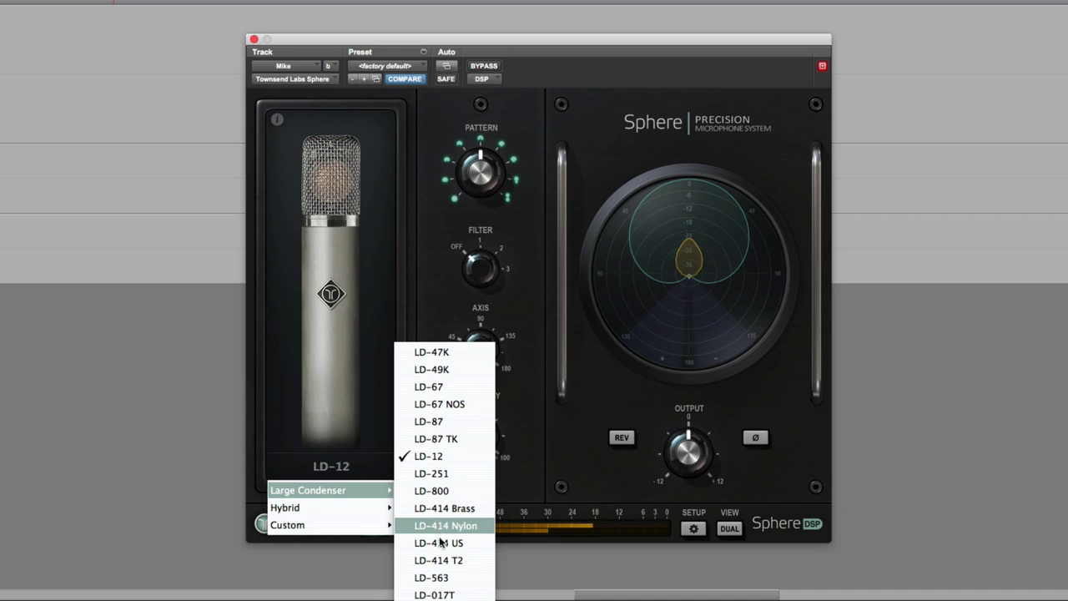
left_click(439, 542)
left_click(346, 470)
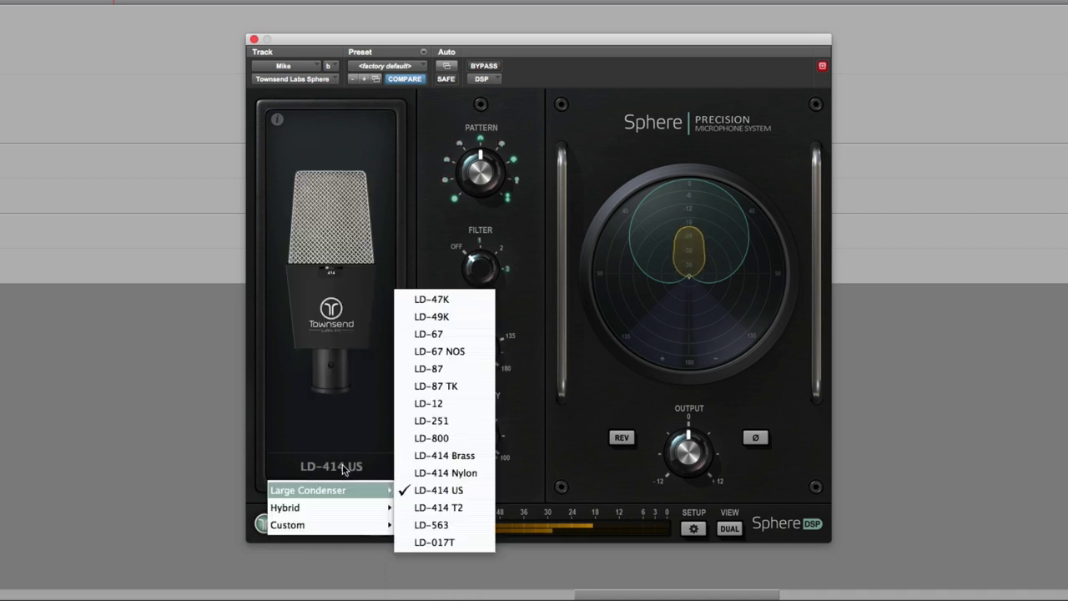
left_click(431, 542)
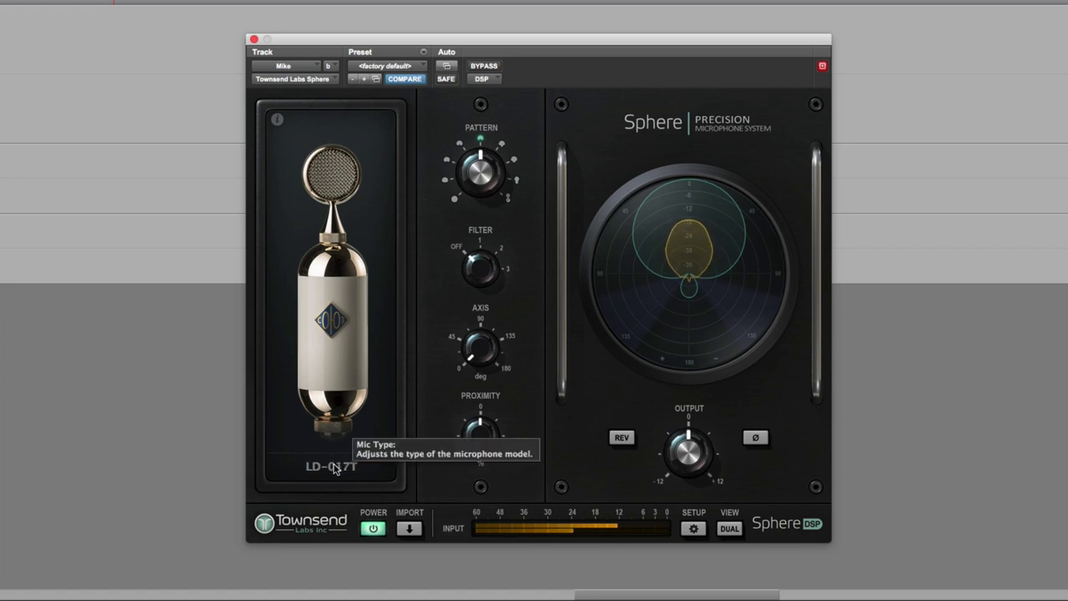
- Try the hybrid microphone models SD-451 and SD-416, and settle on RB-4038
left_click(339, 464)
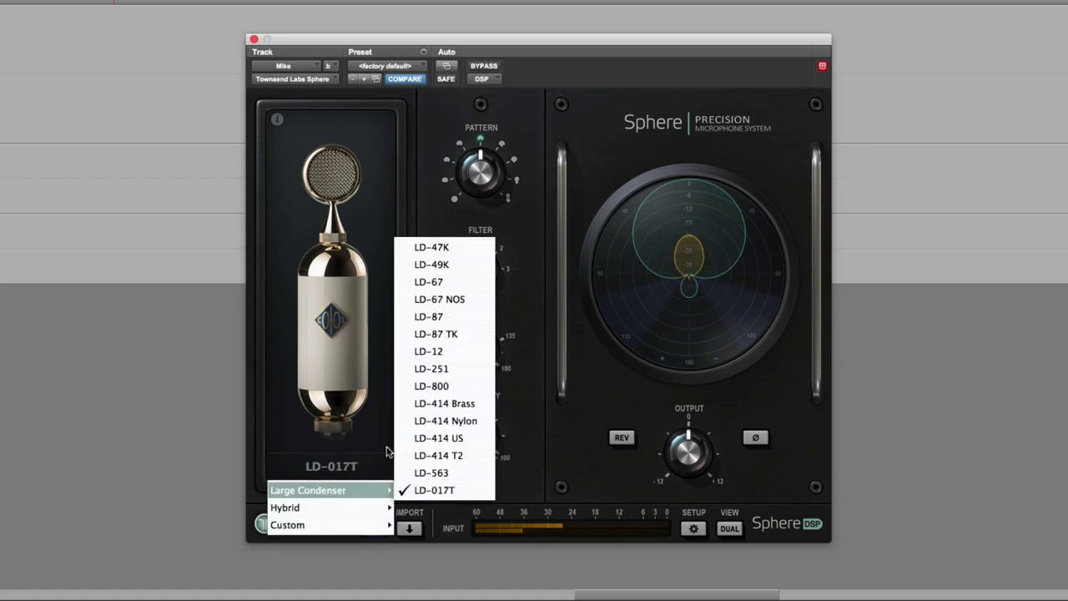
mouse_move(334, 508)
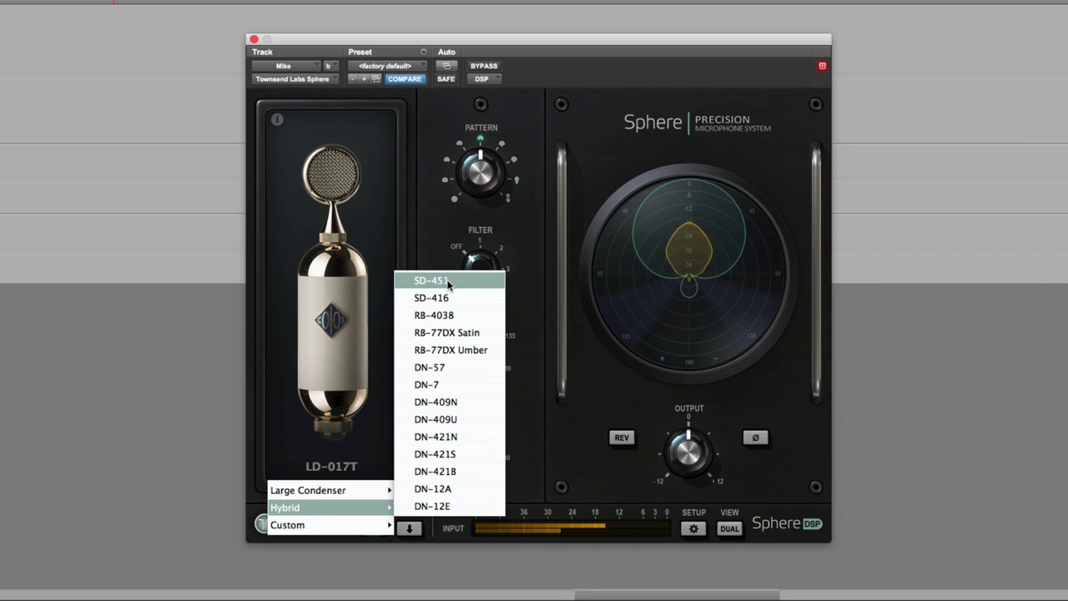
left_click(448, 284)
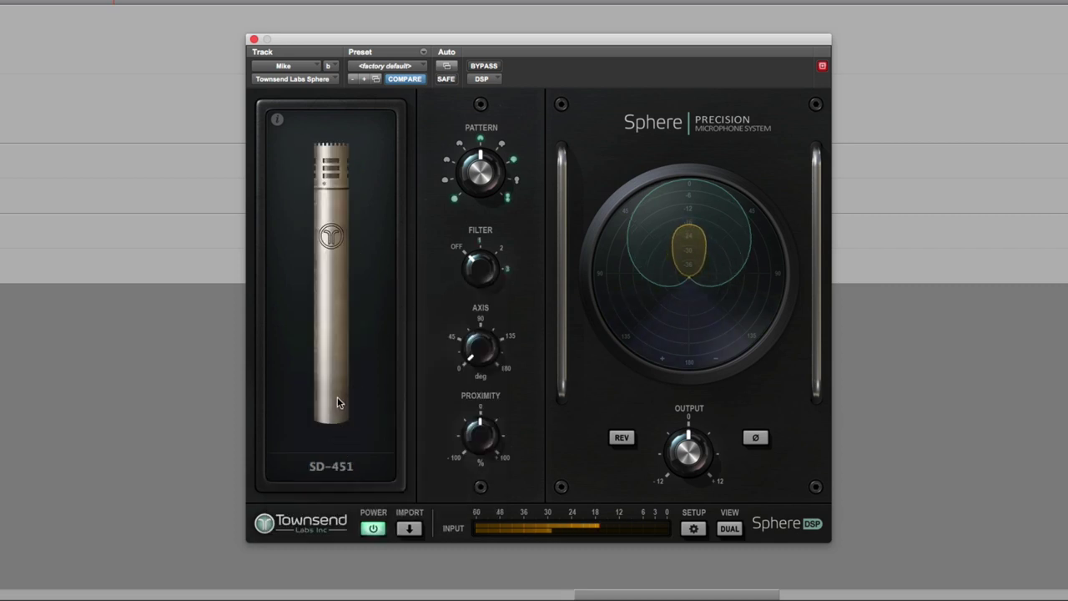
scroll(337, 397, "down", 1)
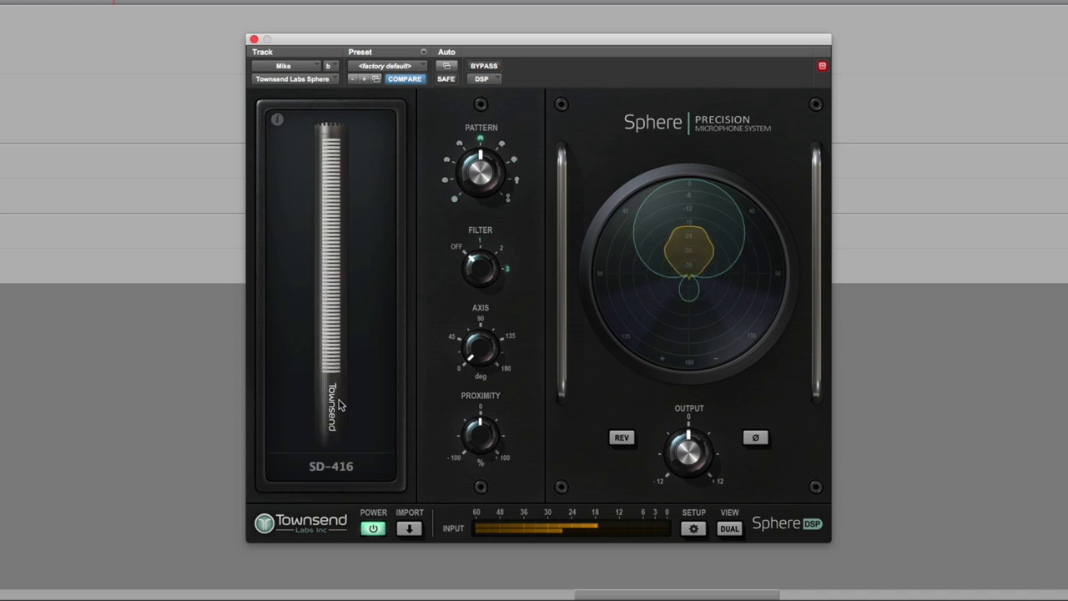
left_click(349, 465)
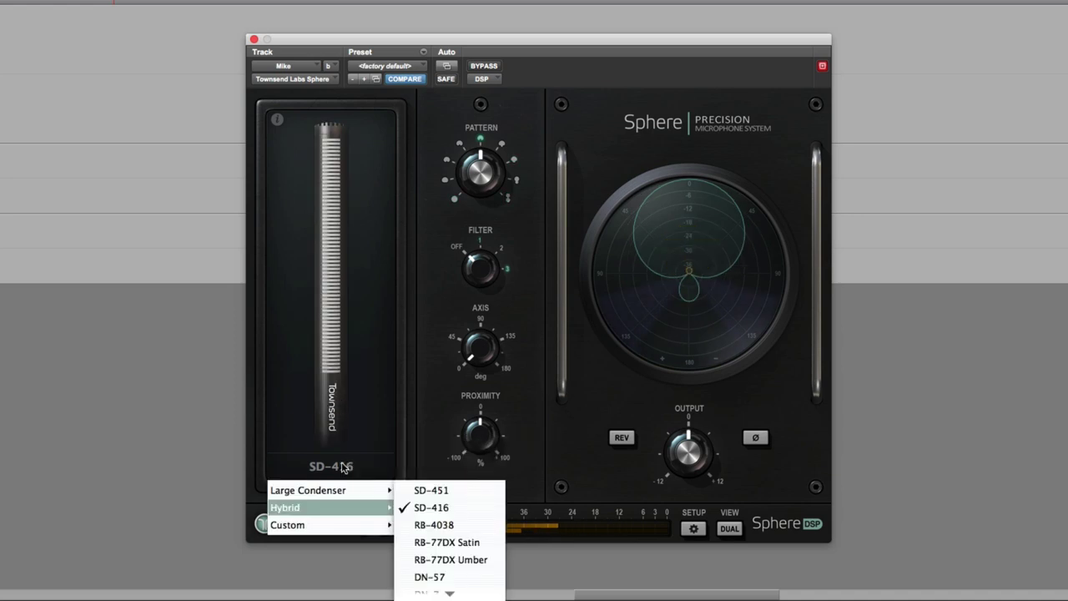
left_click(438, 526)
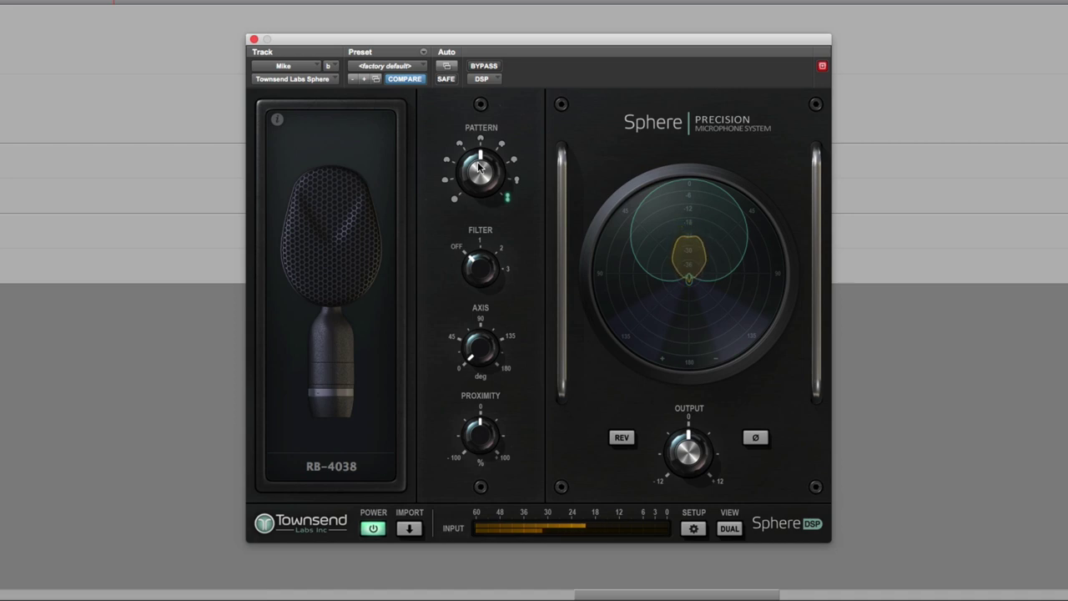
- Turn the polar pattern to figure-8 and back to cardioid, and the filter to 2 and back to off
scroll(480, 167, "up", 4)
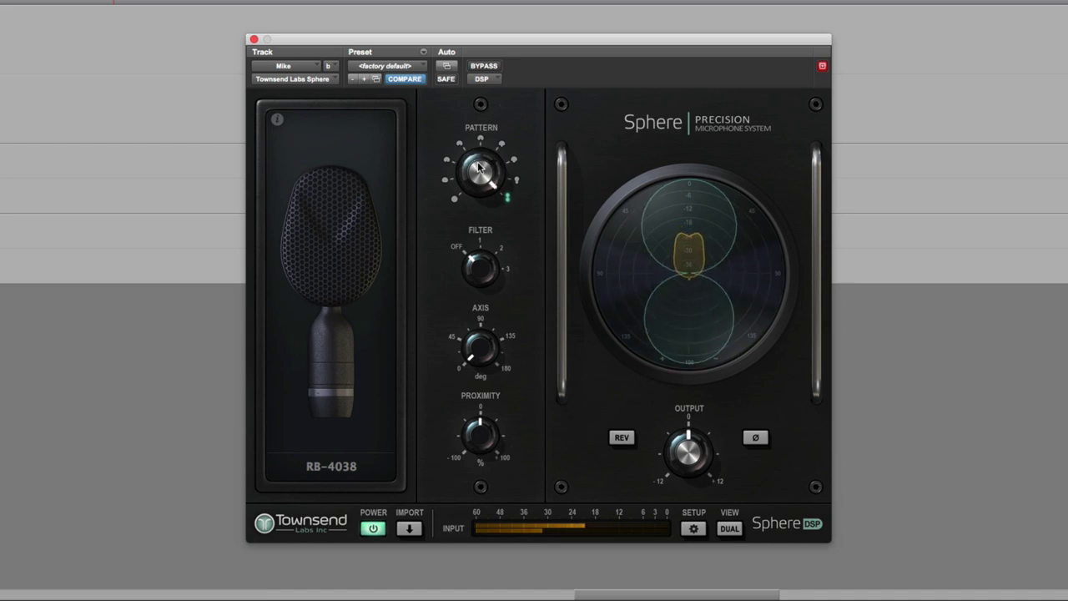
scroll(480, 167, "down", 3)
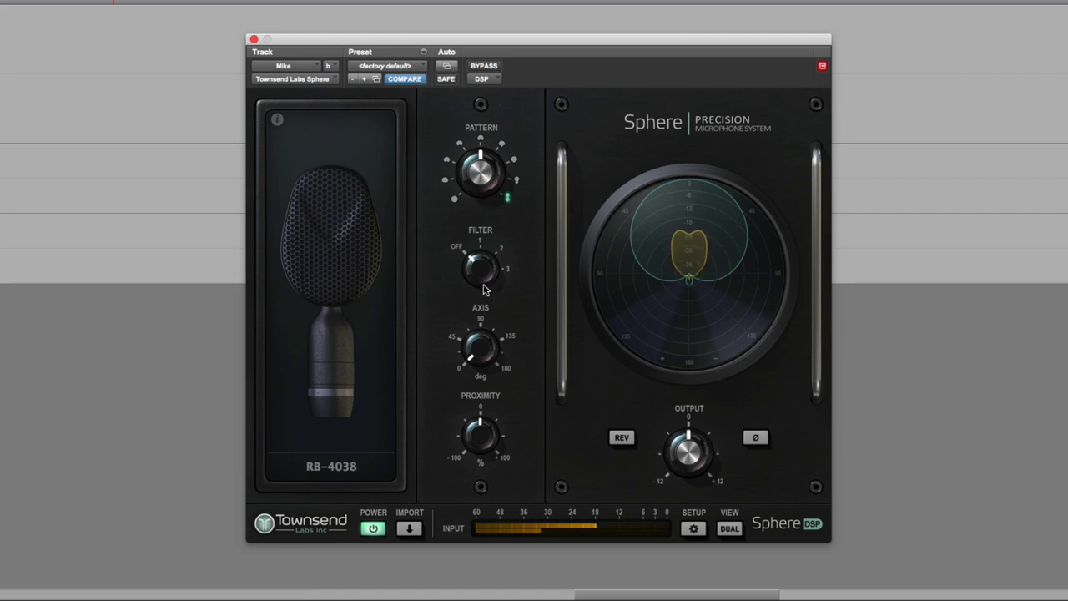
scroll(486, 269, "up", 2)
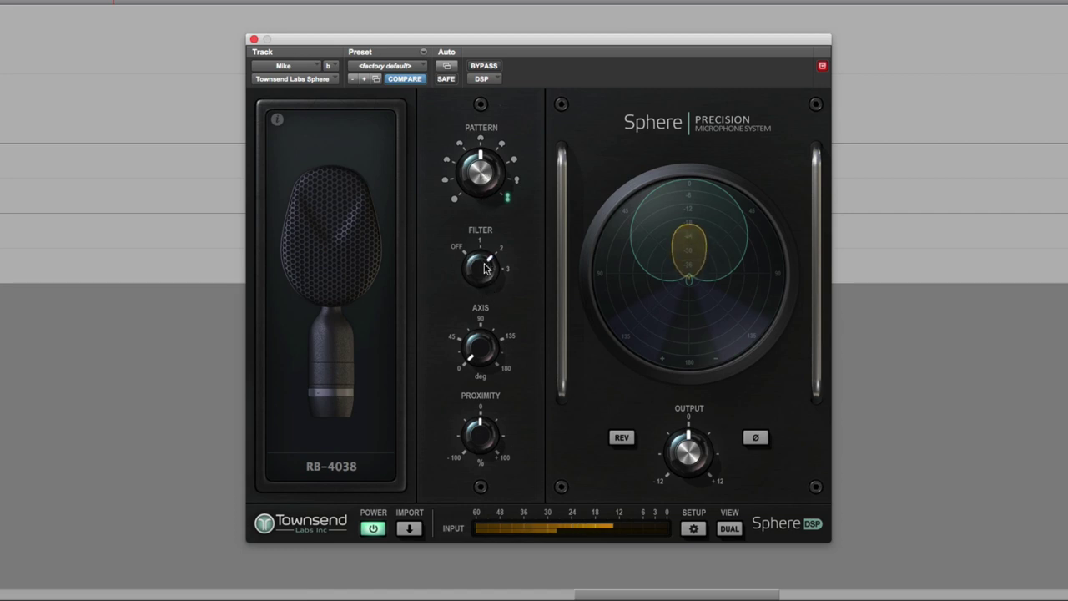
scroll(486, 269, "down", 2)
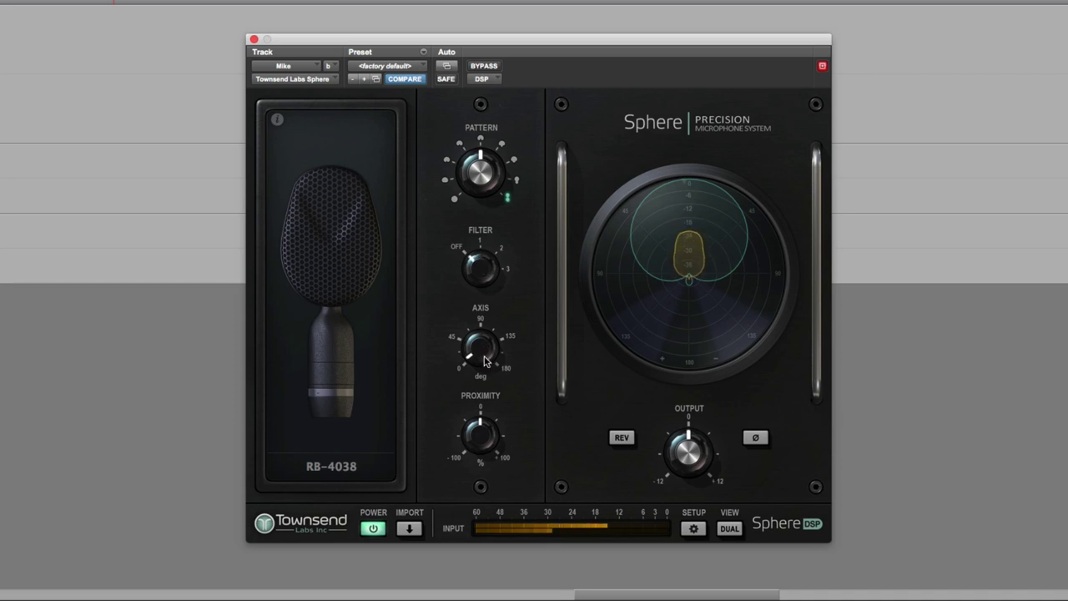
- Sweep the off-axis angle up and back to 0 degrees, and turn the proximity effect down
scroll(486, 360, "up", 3)
scroll(486, 360, "down", 2)
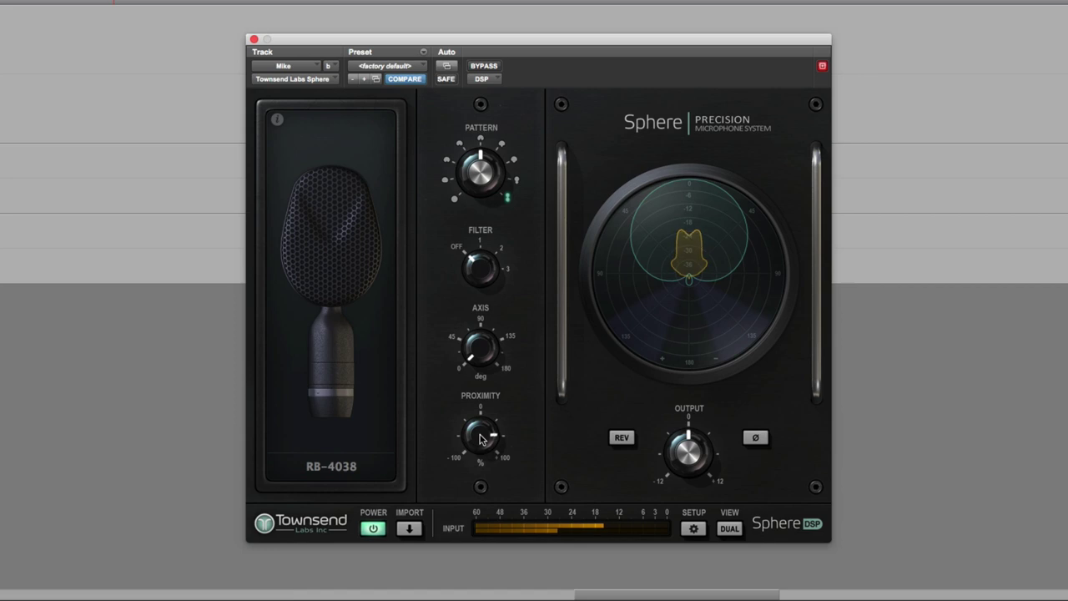
scroll(480, 439, "down", 5)
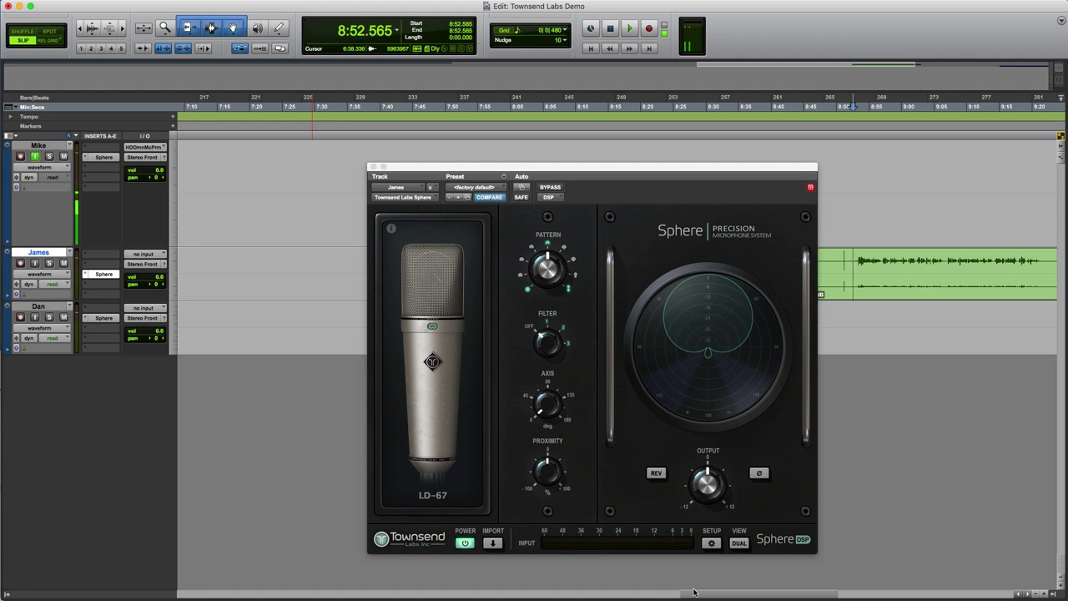
- Bypass the Sphere plug-in on the selected track and play its recorded clip unprocessed
left_click(551, 188)
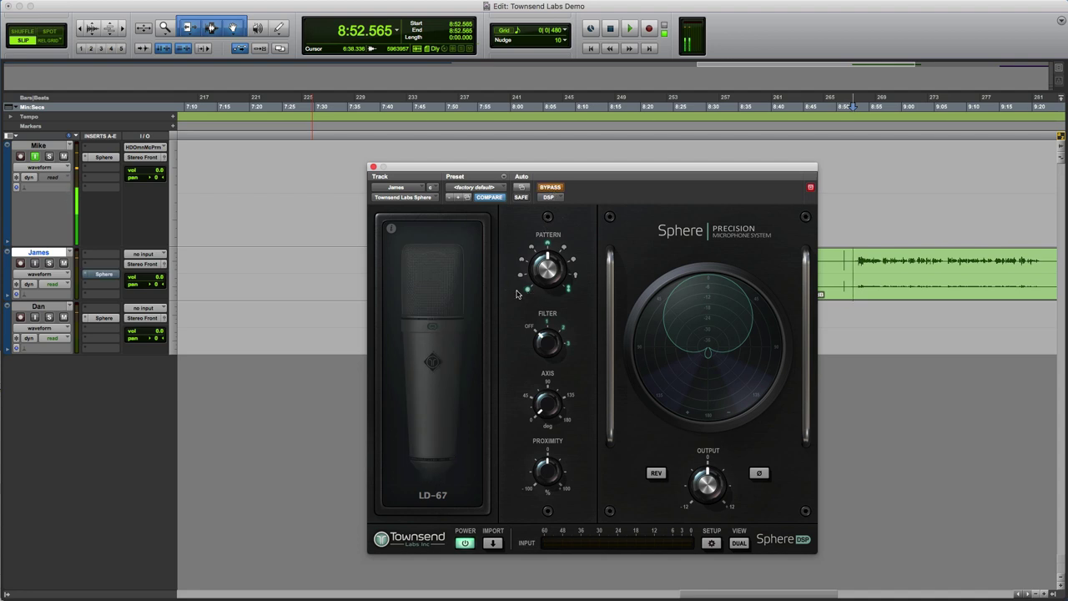
key("space")
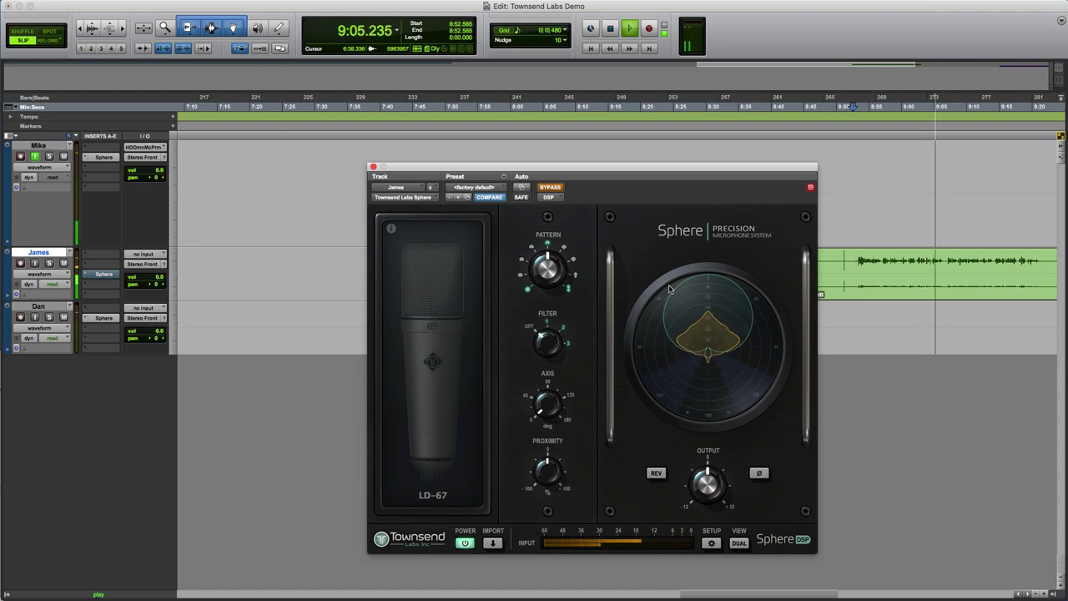
left_click(958, 255)
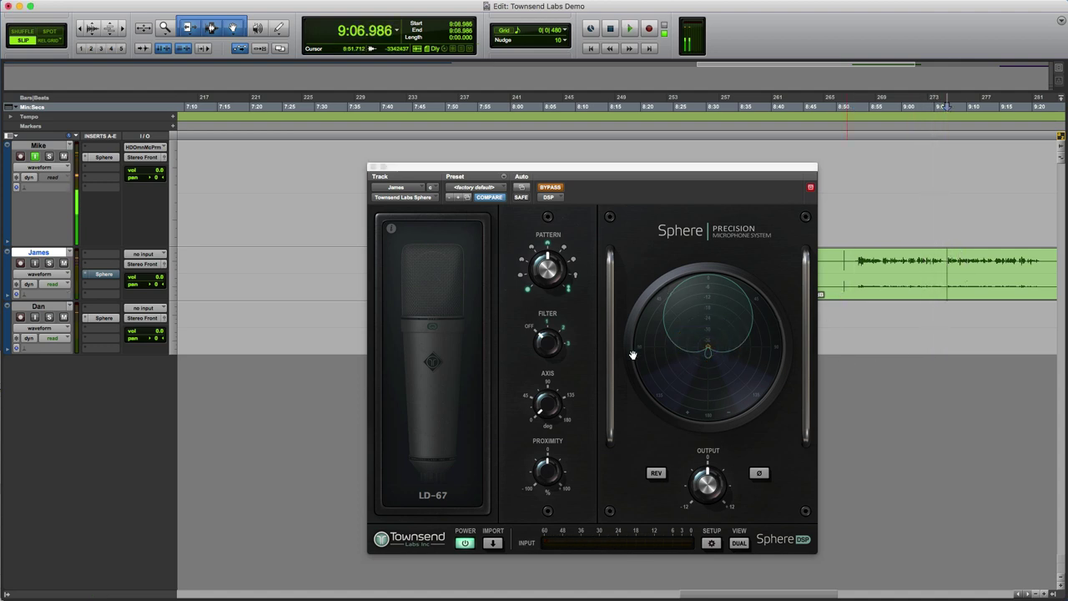
- Return the playback position to 8:52.992 at the start of the recorded speech and re-enable the plug-in
left_click(858, 265)
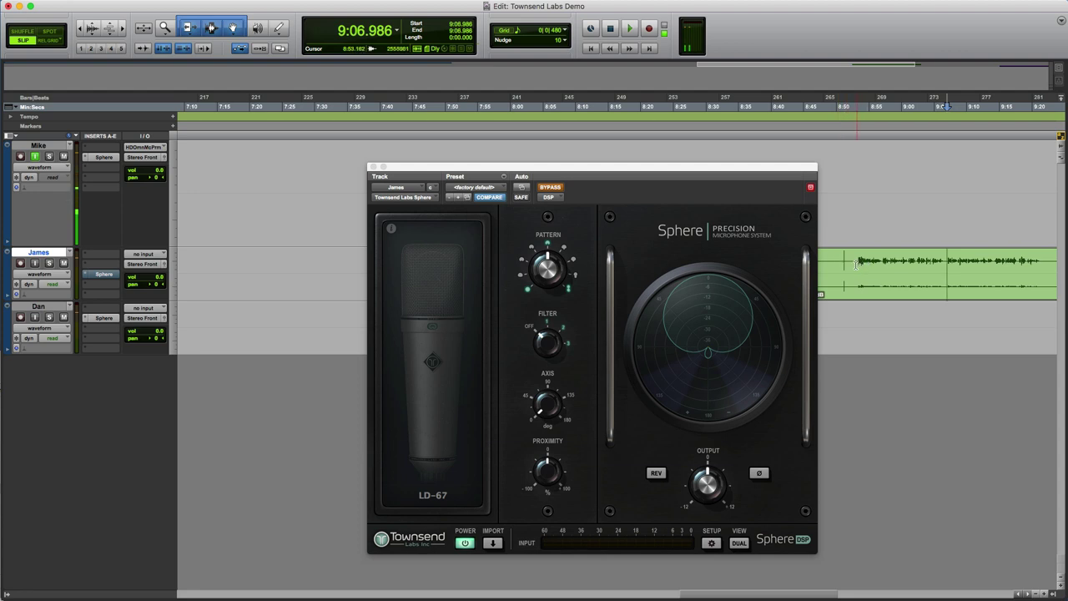
left_click(550, 188)
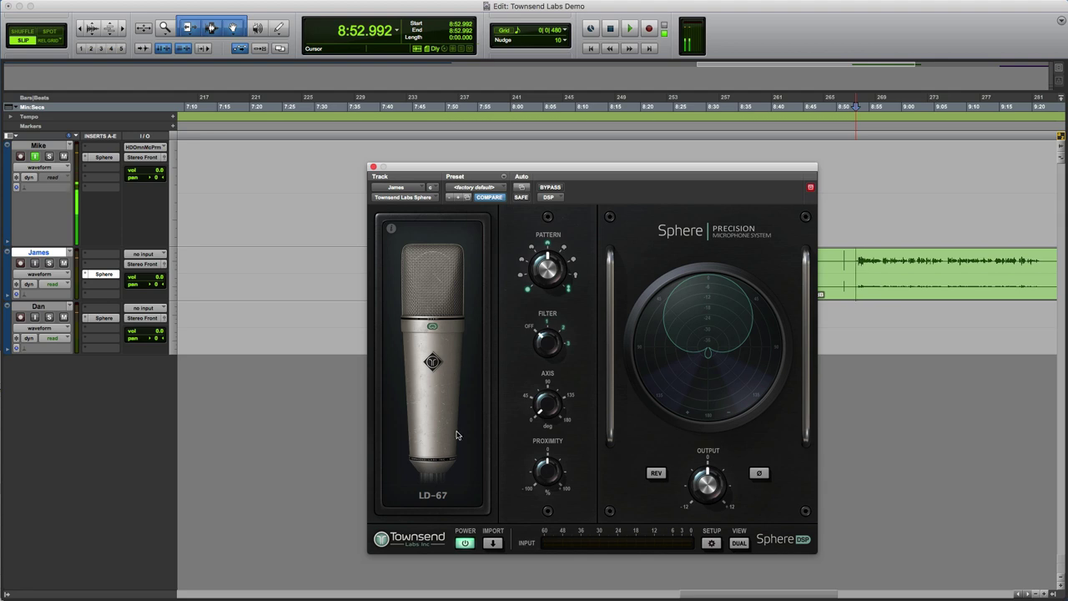
- Set the microphone model to LD-12 and audition the recorded clip through it
left_click(451, 501)
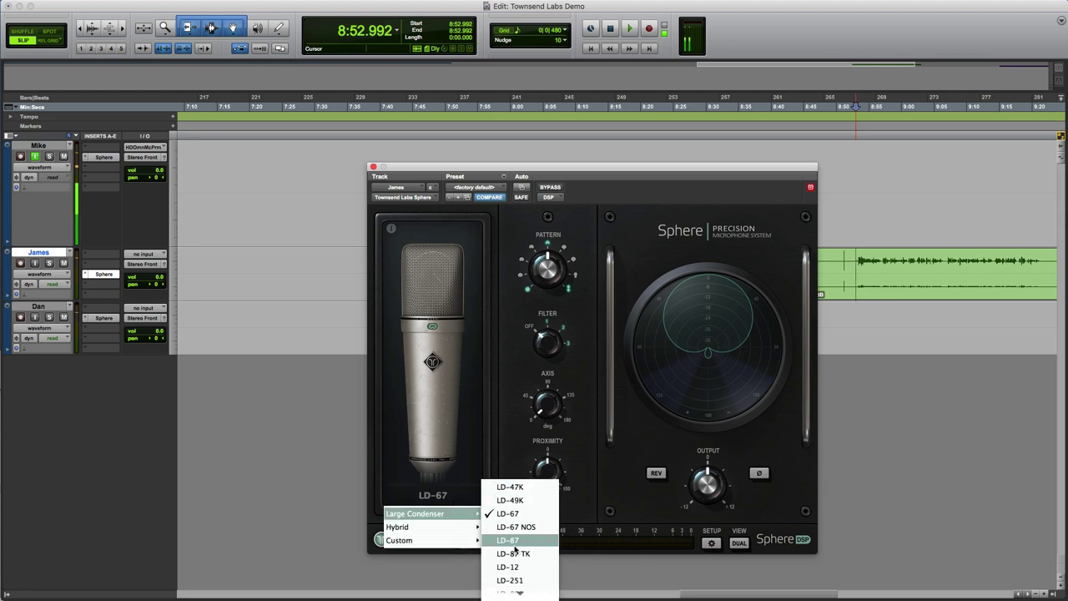
scroll(515, 551, "down", 1)
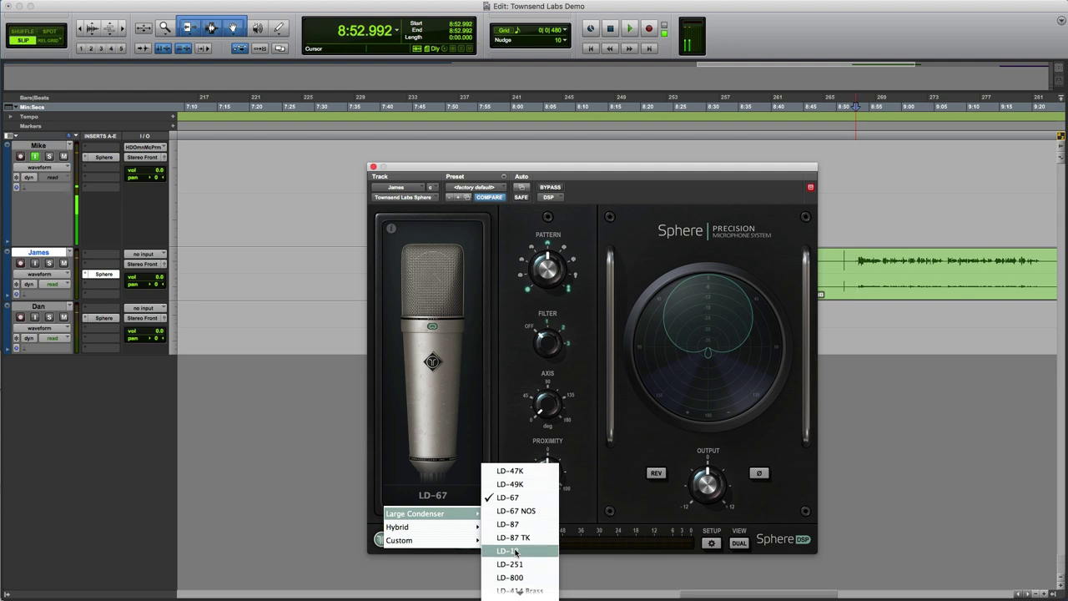
left_click(515, 551)
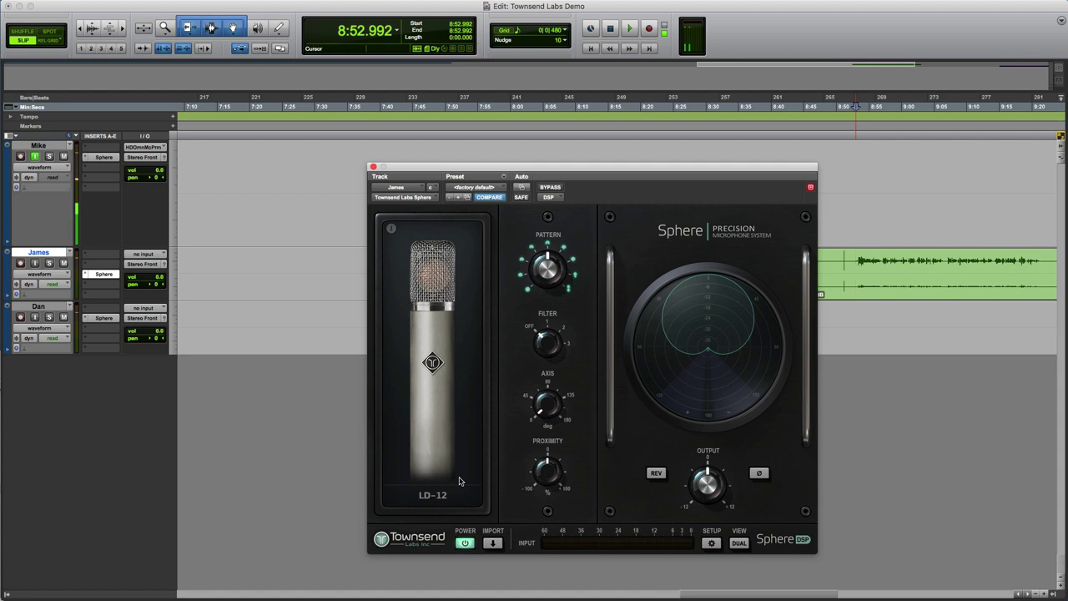
key("space")
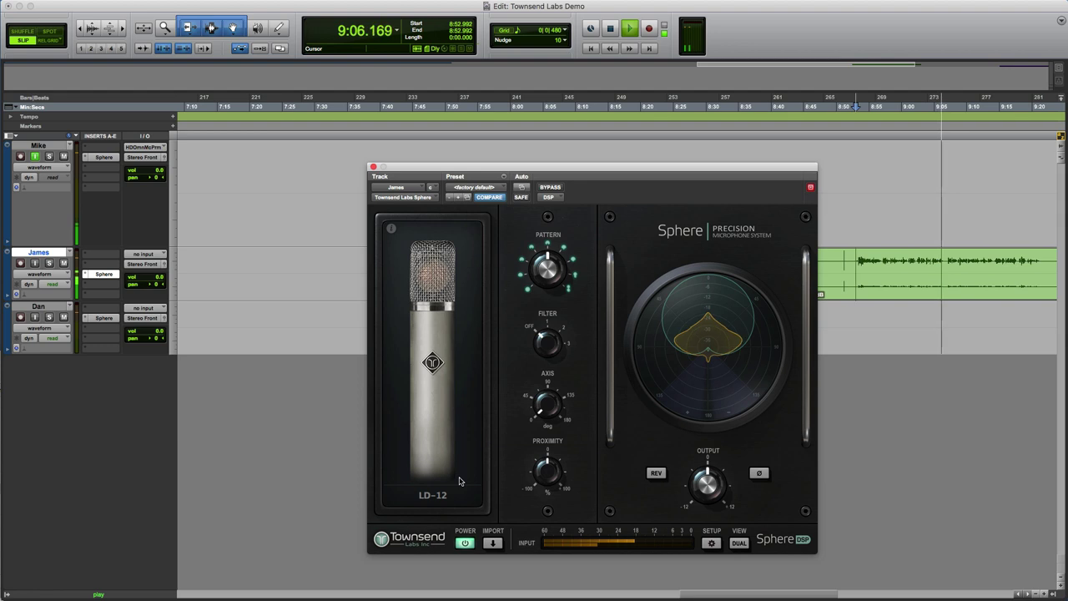
key("space")
- Set the microphone model on the selected track to LD-414 Brass
left_click(456, 499)
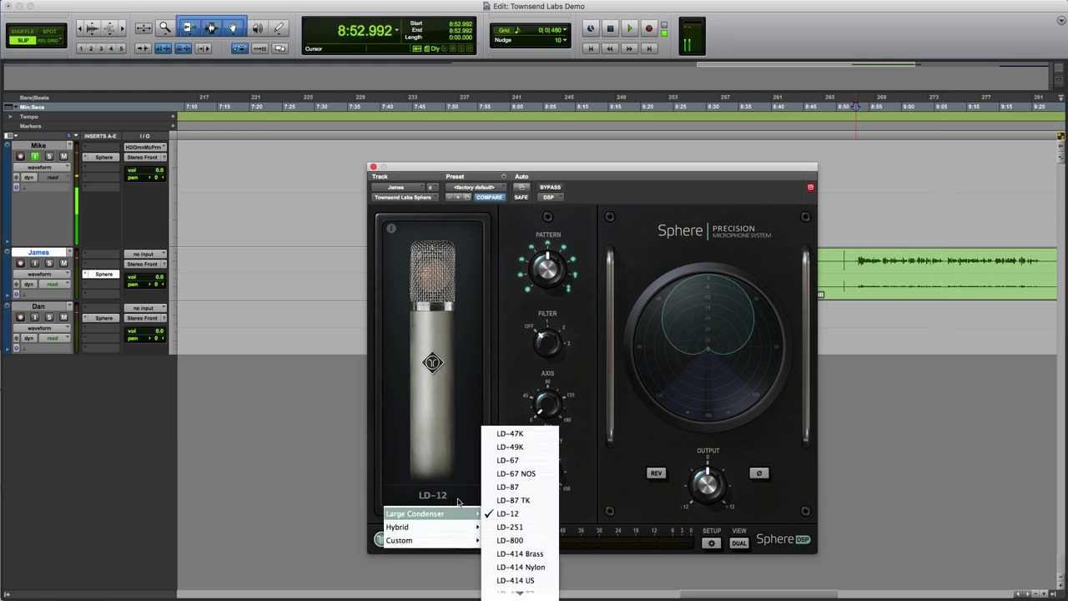
scroll(520, 534, "down", 1)
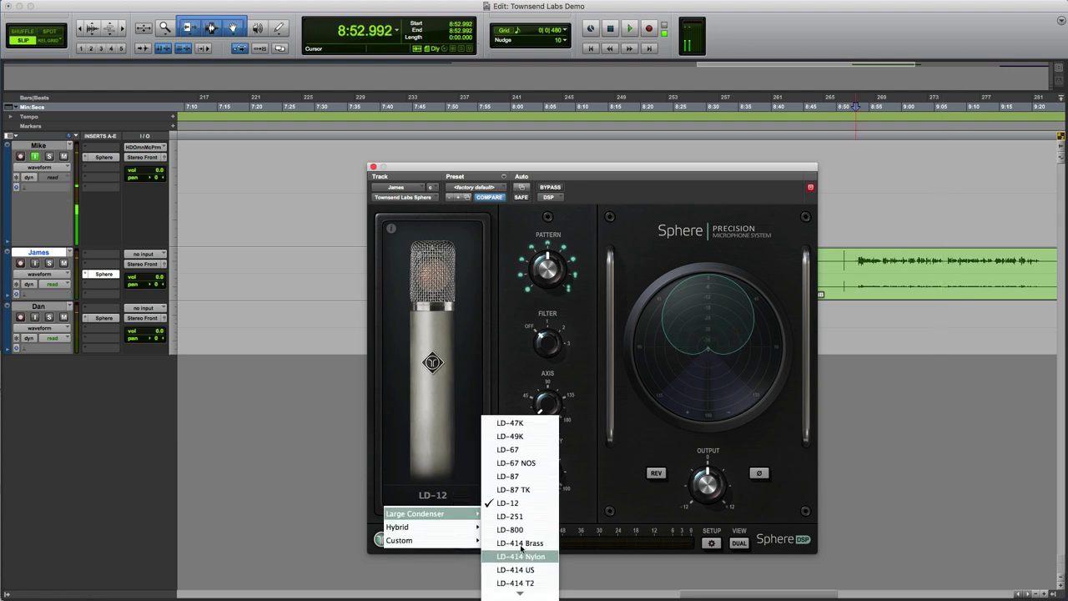
left_click(523, 543)
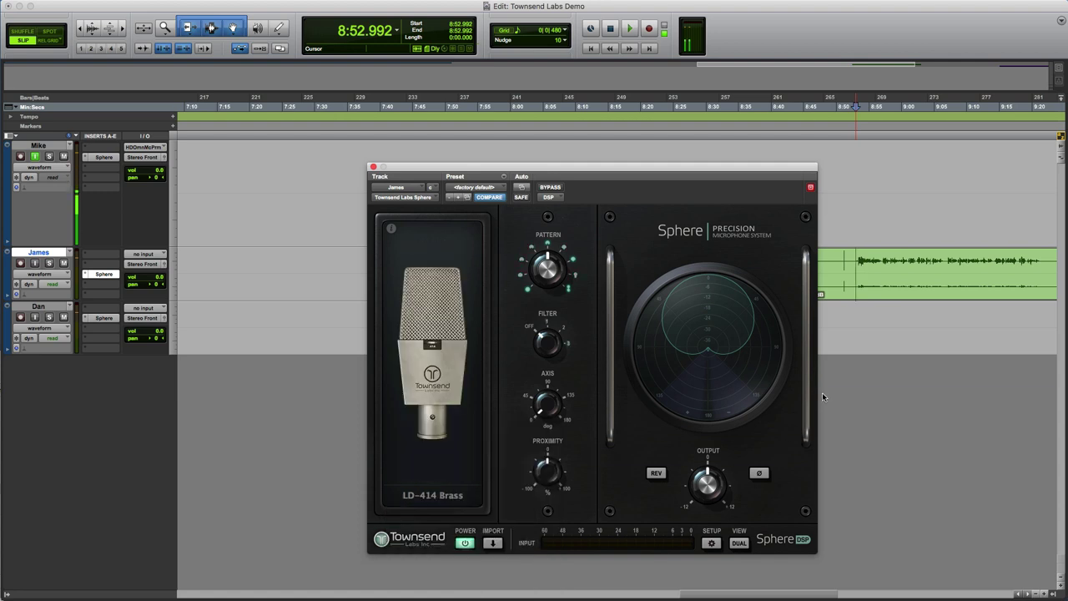
- Audition the green recorded clip through the LD-414 Brass microphone model
key("space")
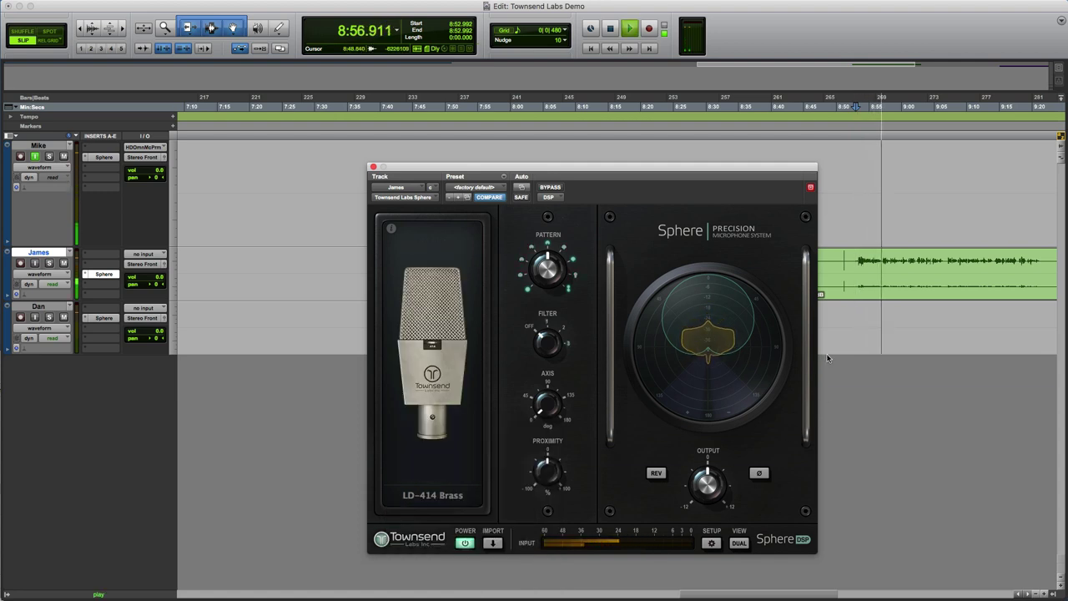
key("space")
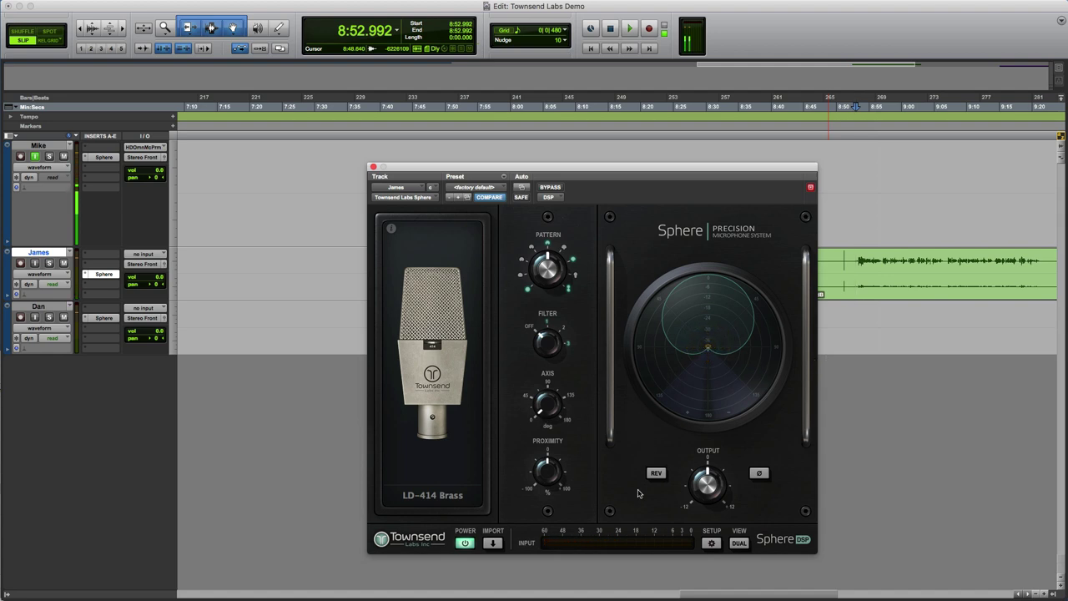
- Place the playback position at 10:17.813 near the start of the purple clip and open the third track's Sphere plug-in
scroll(751, 542, "right", 10)
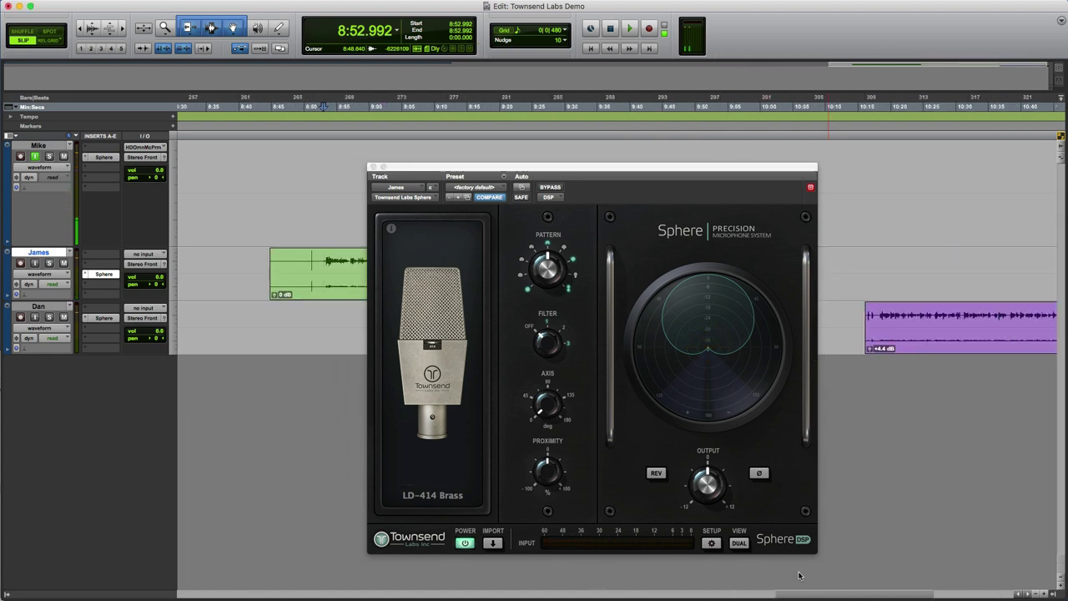
scroll(798, 575, "right", 2)
left_click(841, 326)
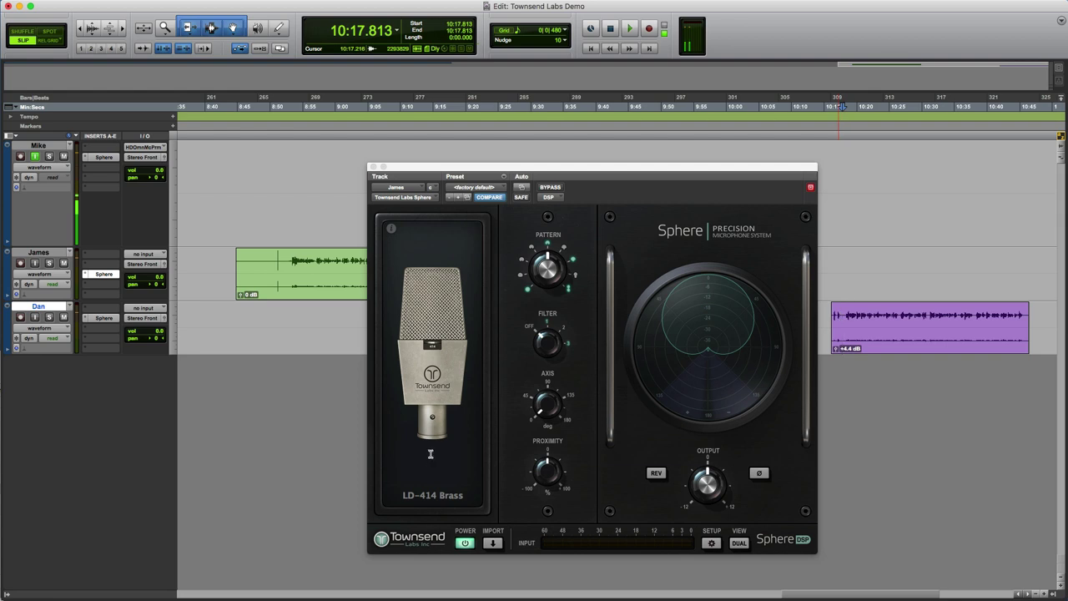
left_click(435, 497)
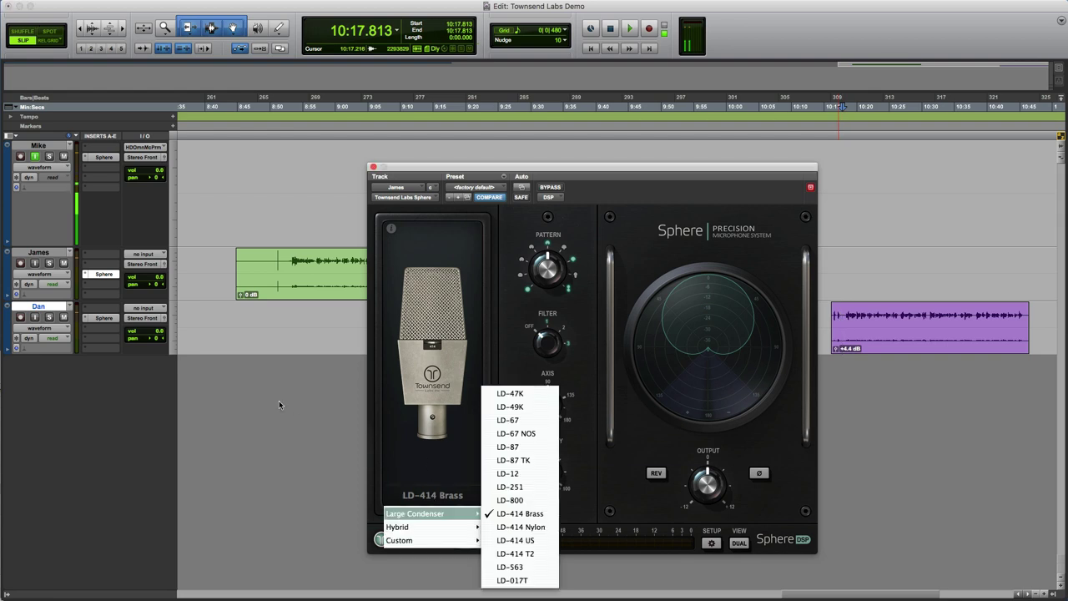
left_click(103, 320)
left_click(94, 319)
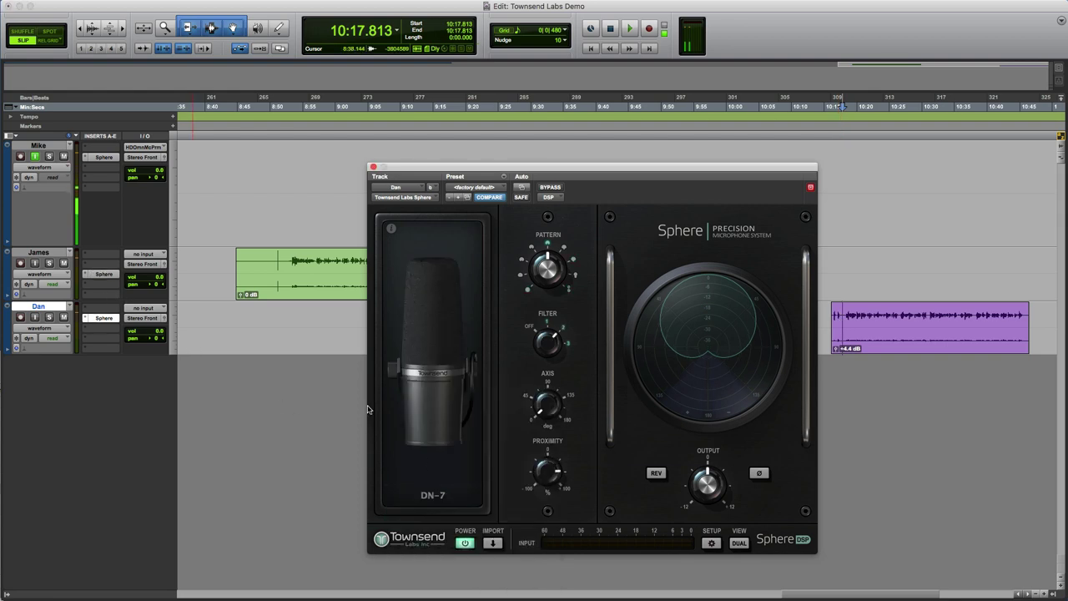
- Set the third track's microphone model to LD-414 US and audition its purple clip from 10:30.954
left_click(472, 499)
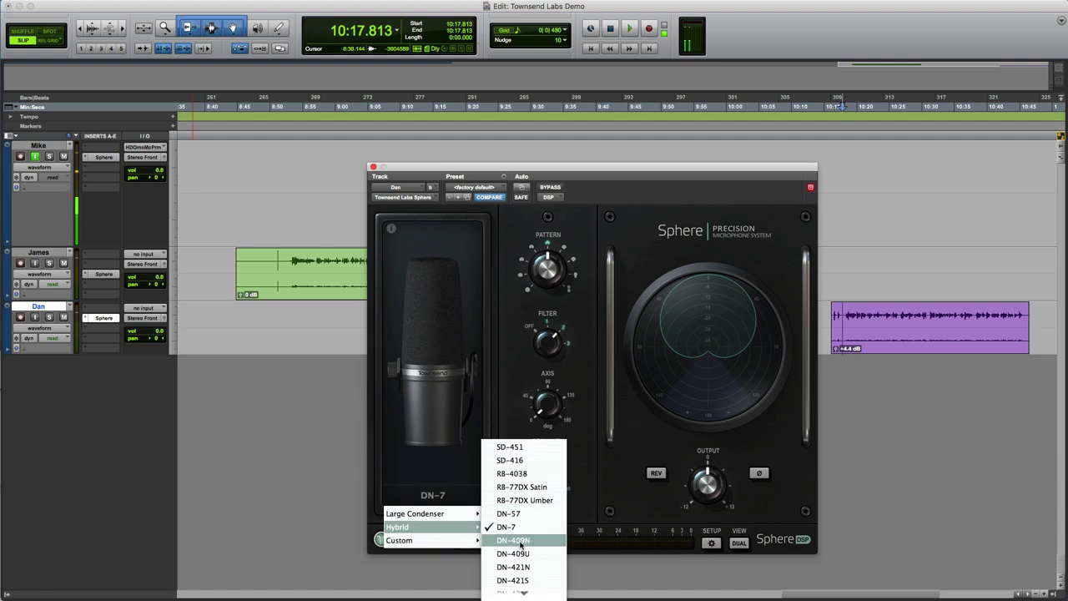
mouse_move(451, 513)
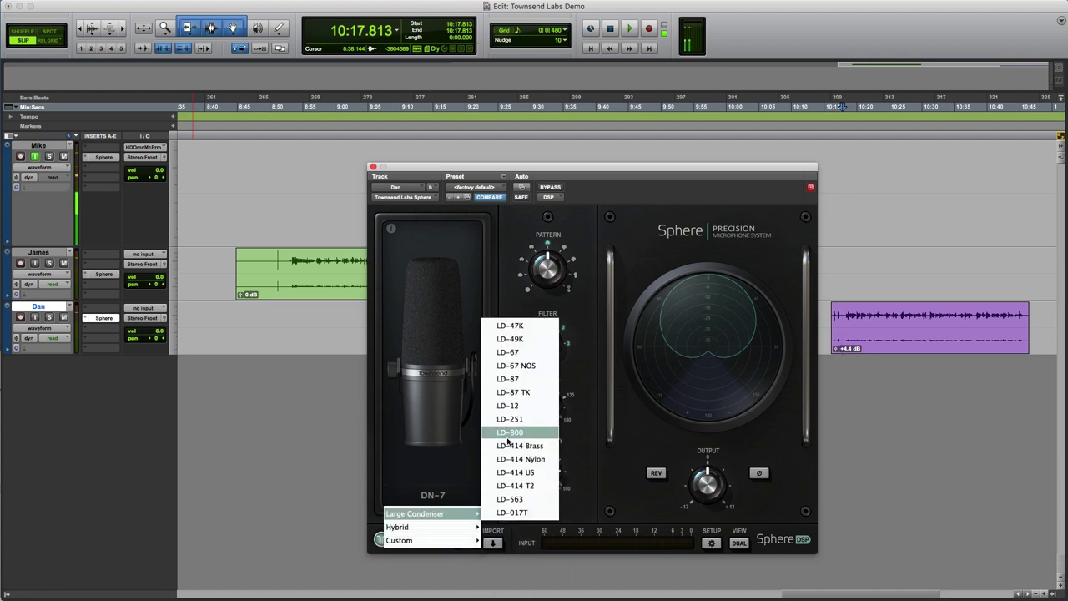
left_click(511, 473)
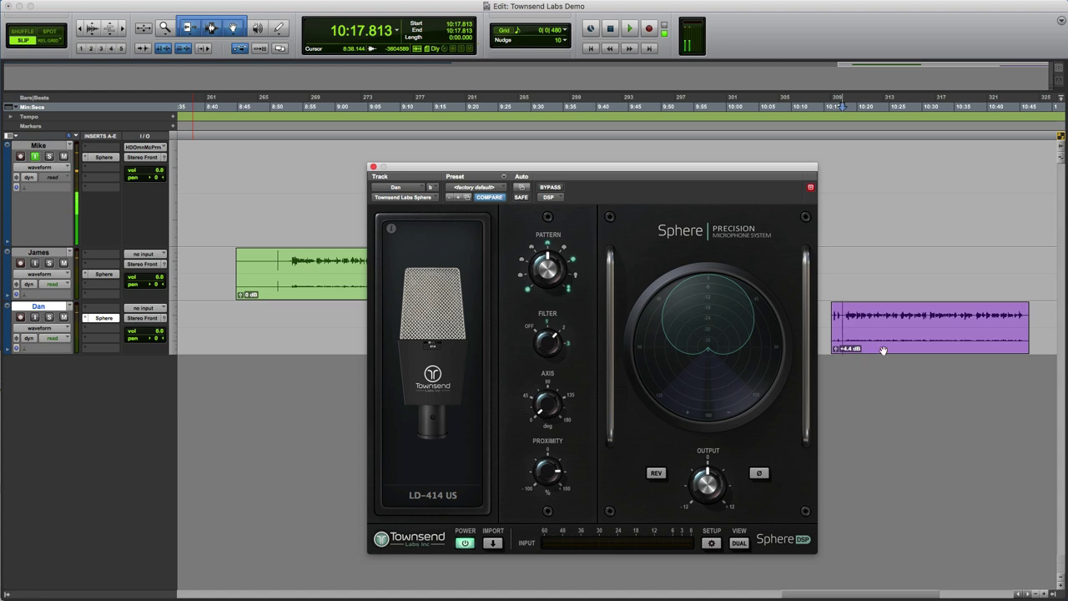
left_click(928, 318)
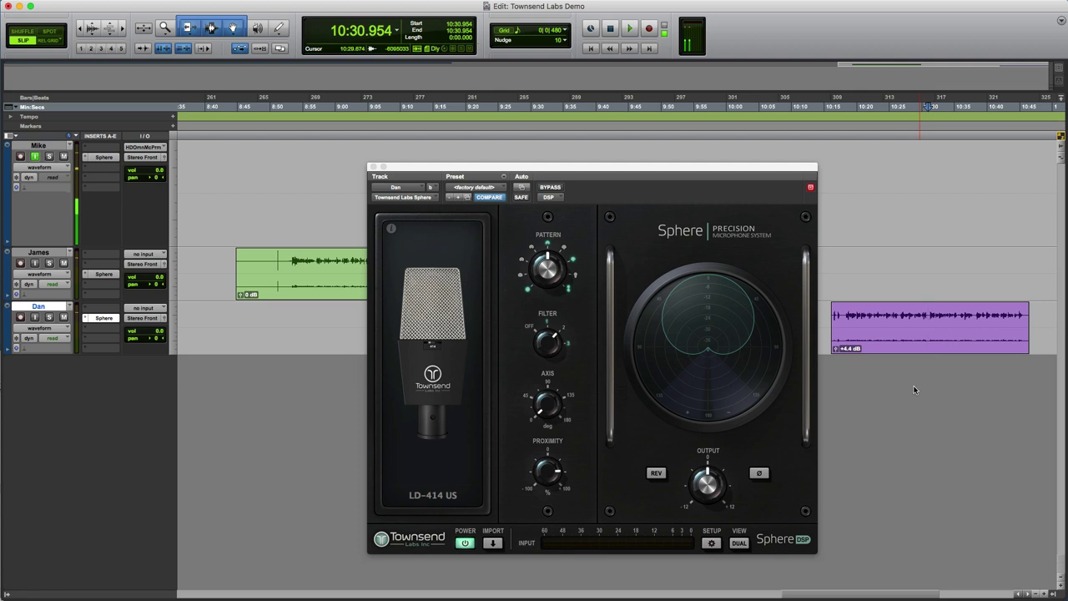
key("space")
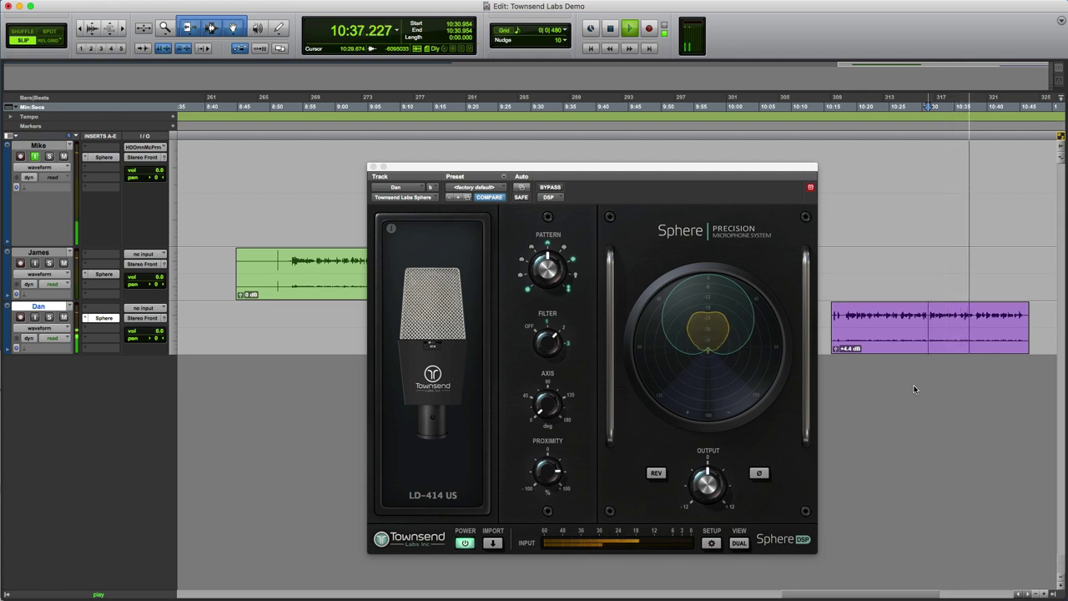
key("space")
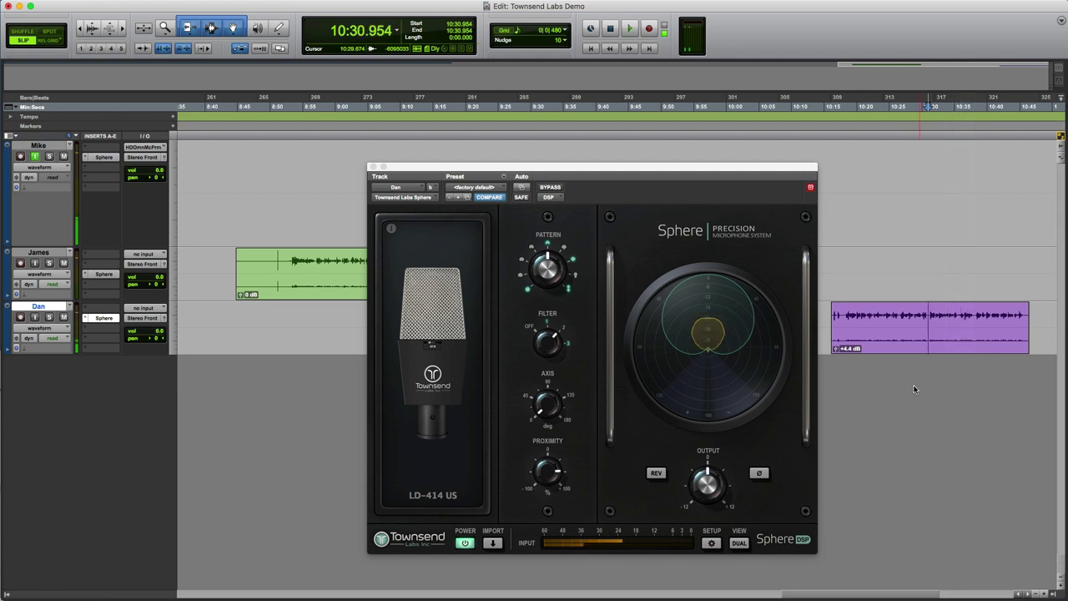
- Set the third track's microphone model to the hybrid DN-7 and audition the purple clip through it
left_click(464, 499)
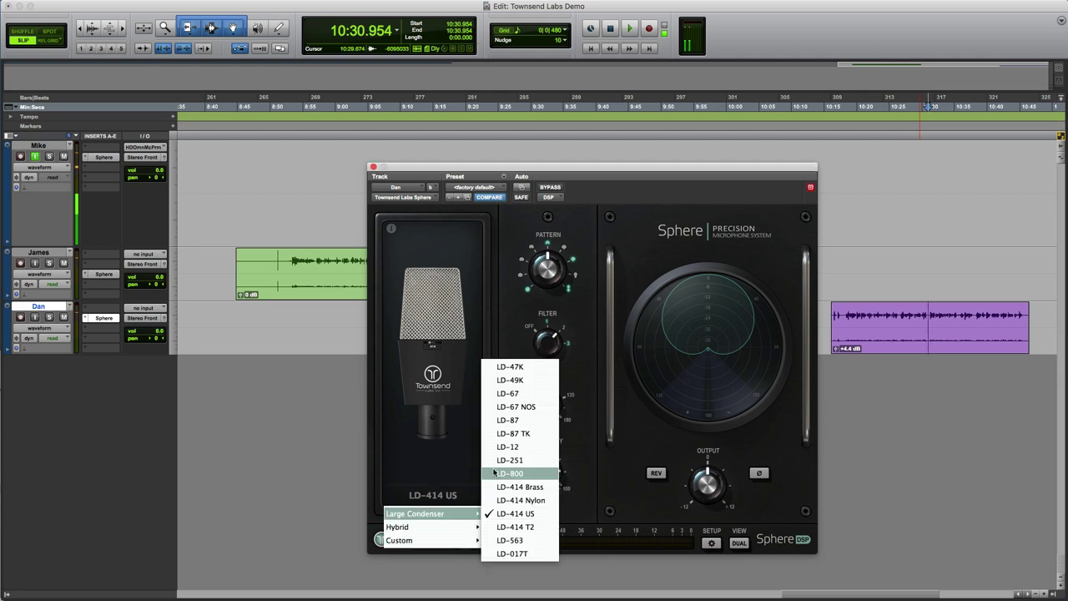
mouse_move(451, 527)
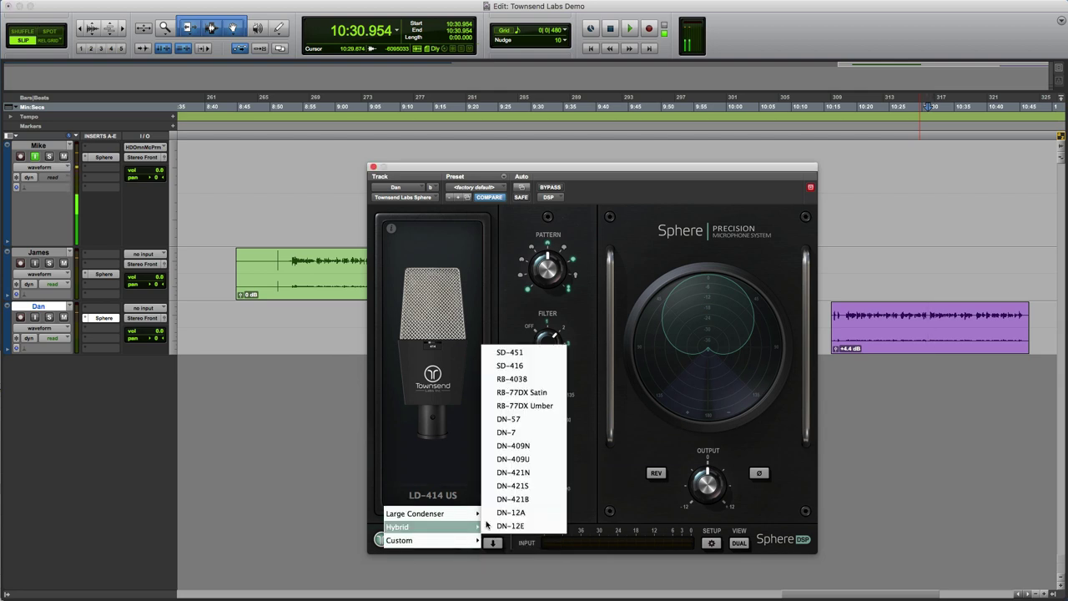
left_click(513, 433)
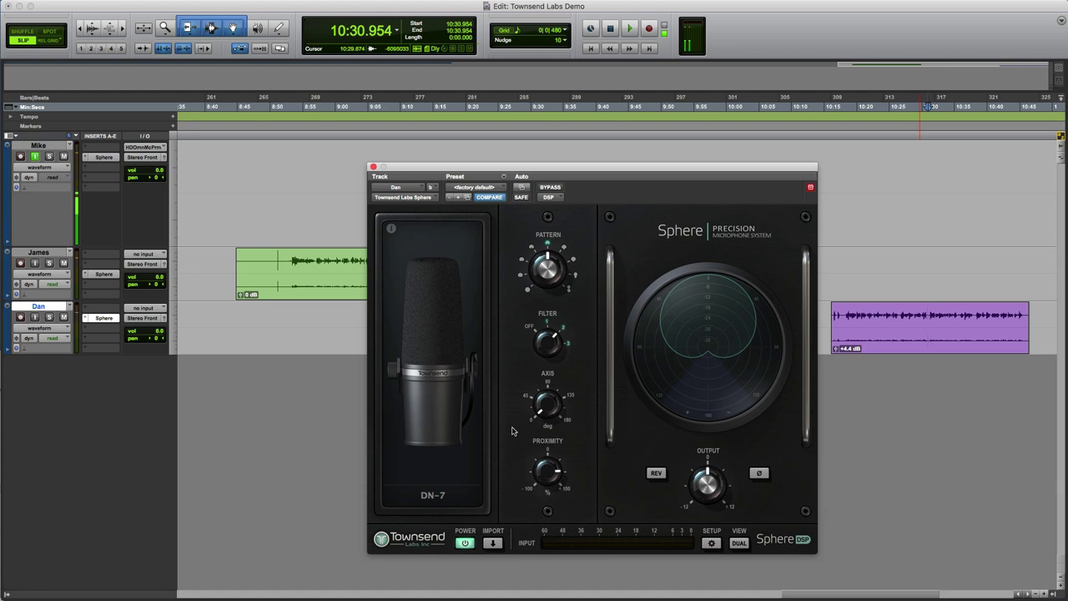
key("space")
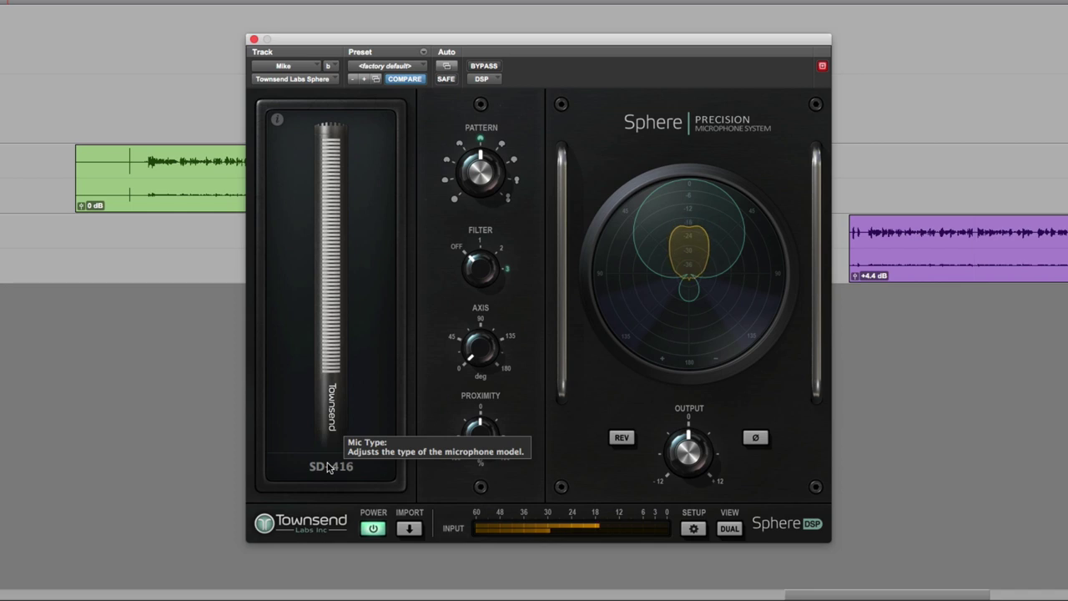
- Alternate the first track's microphone model between SD-451 and SD-416 to compare them on the live voice
left_click(329, 468)
left_click(423, 492)
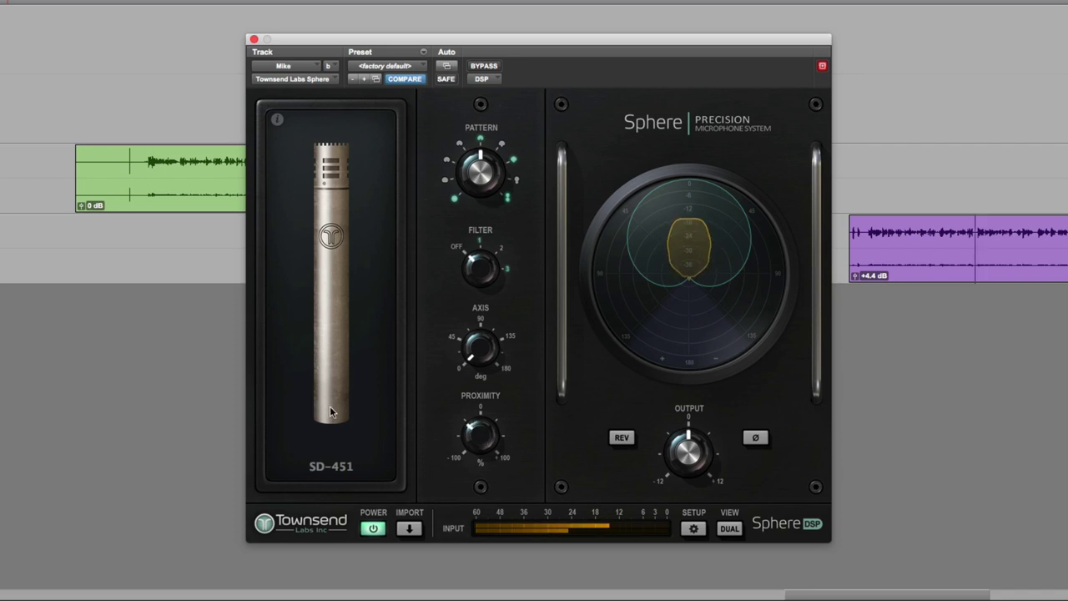
scroll(332, 413, "down", 1)
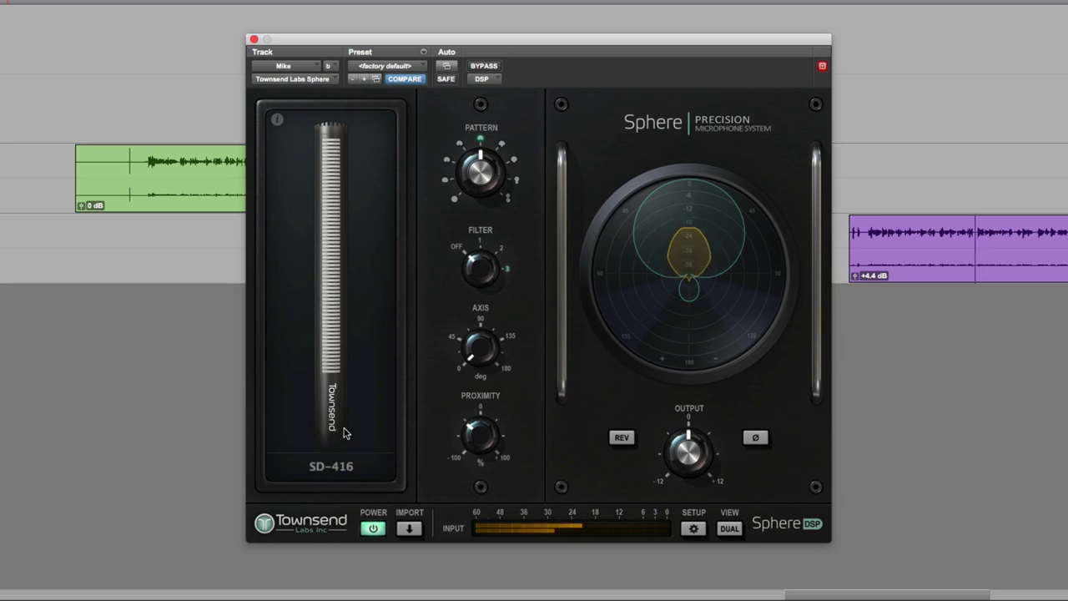
left_click(346, 433)
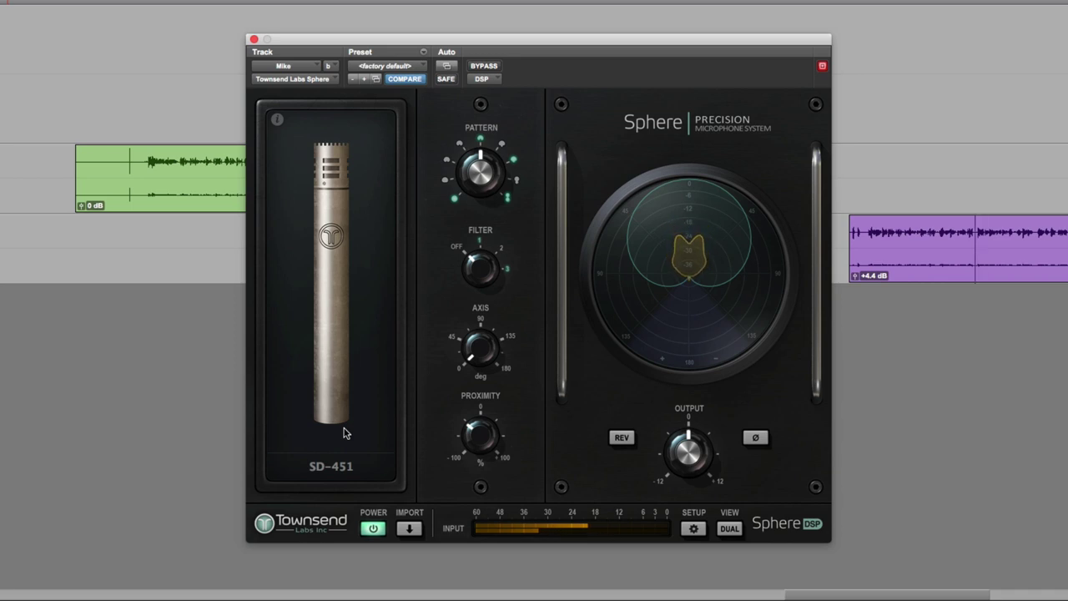
left_click(345, 433)
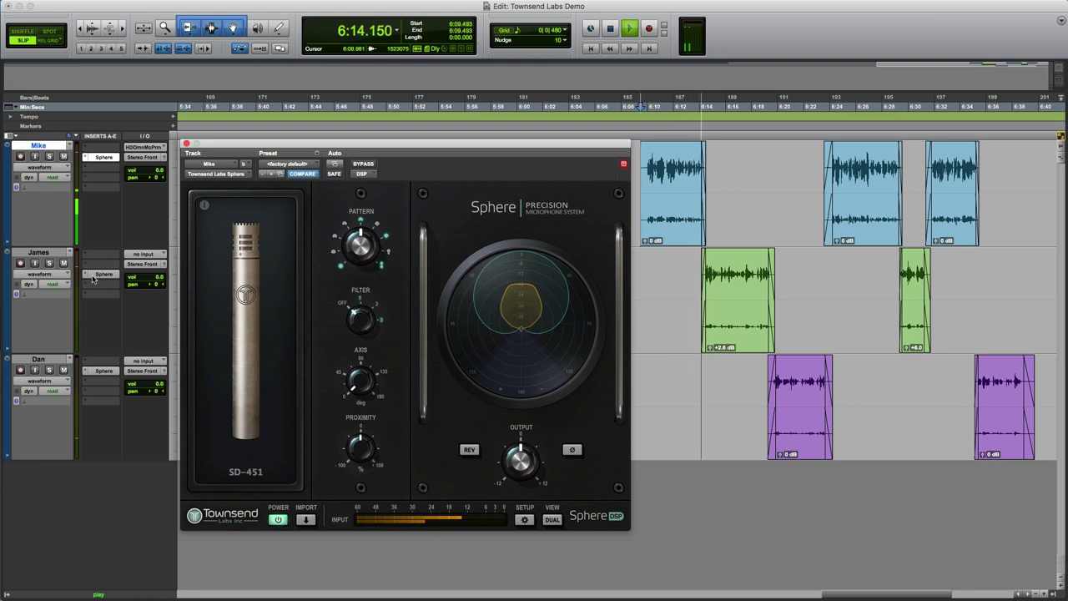
- During playback of the alternating voice clips, display the Sphere plug-in of whichever of the three tracks is speaking
left_click(93, 278)
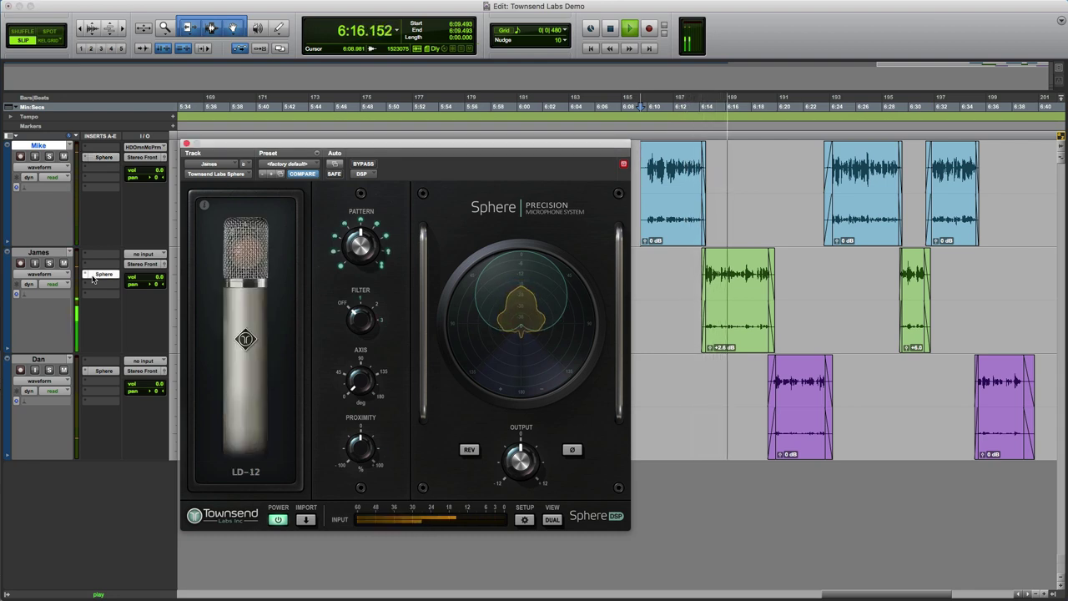
left_click(90, 371)
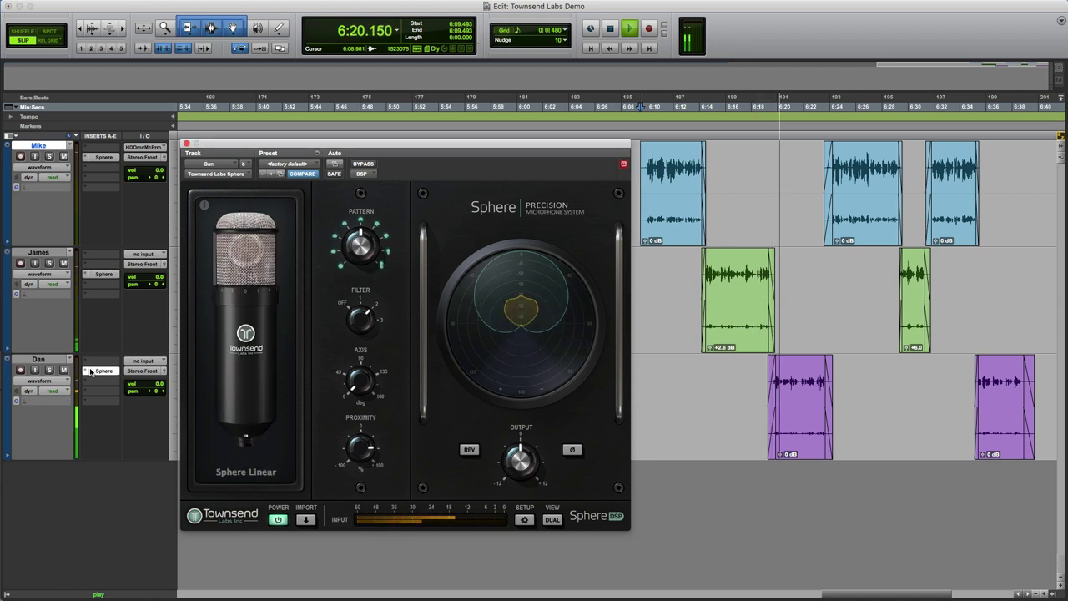
left_click(104, 158)
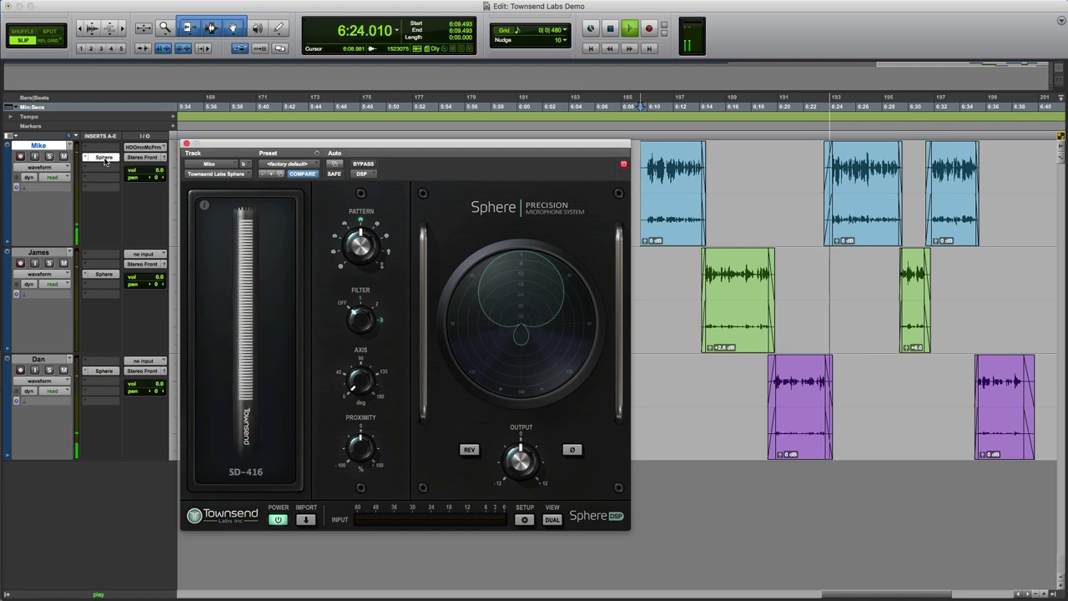
left_click(100, 275)
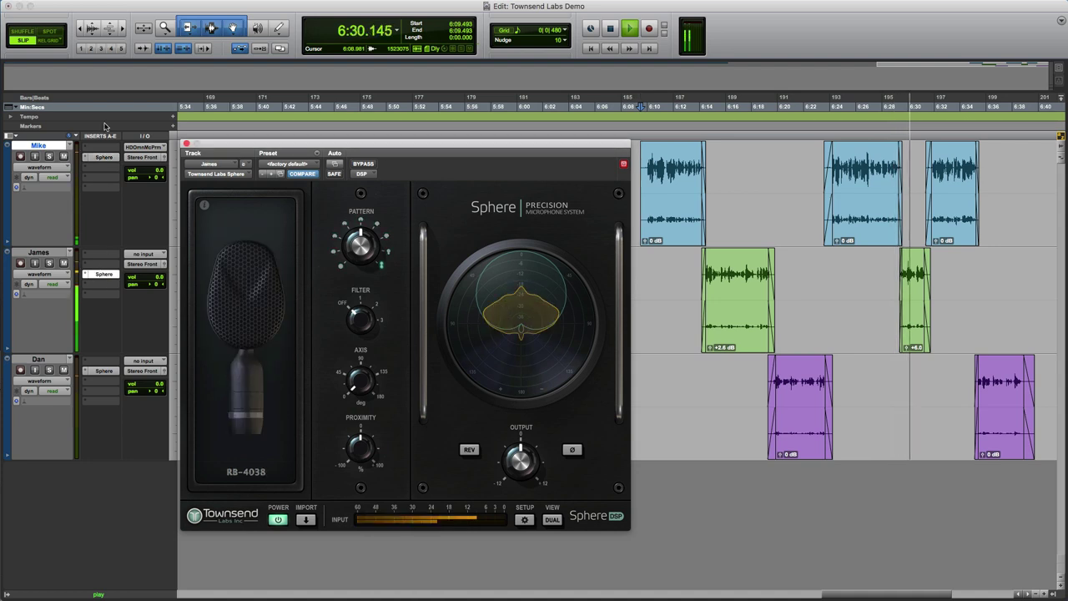
left_click(103, 157)
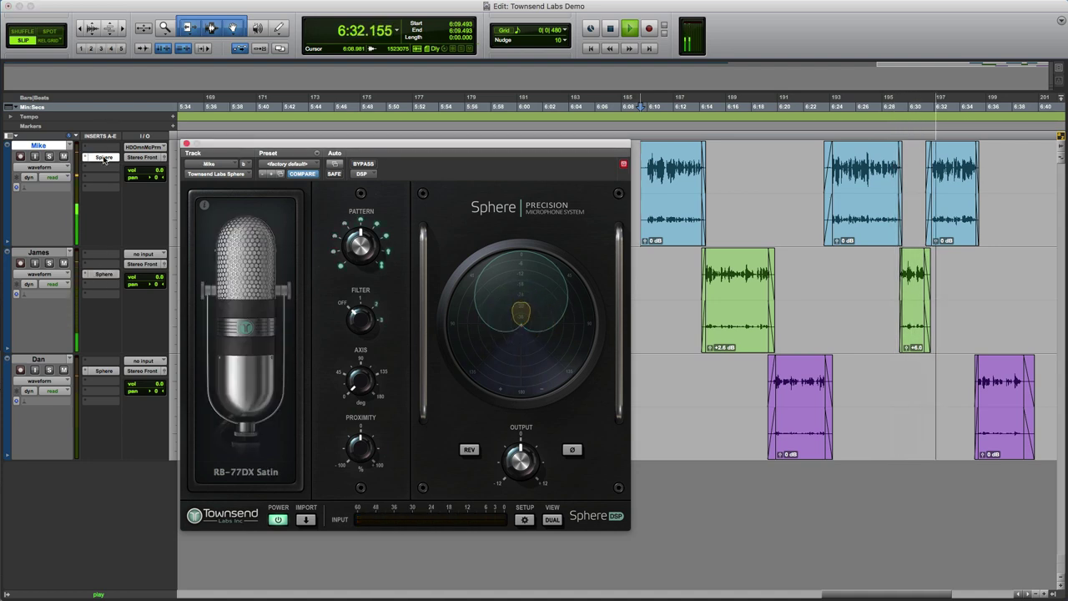
left_click(98, 372)
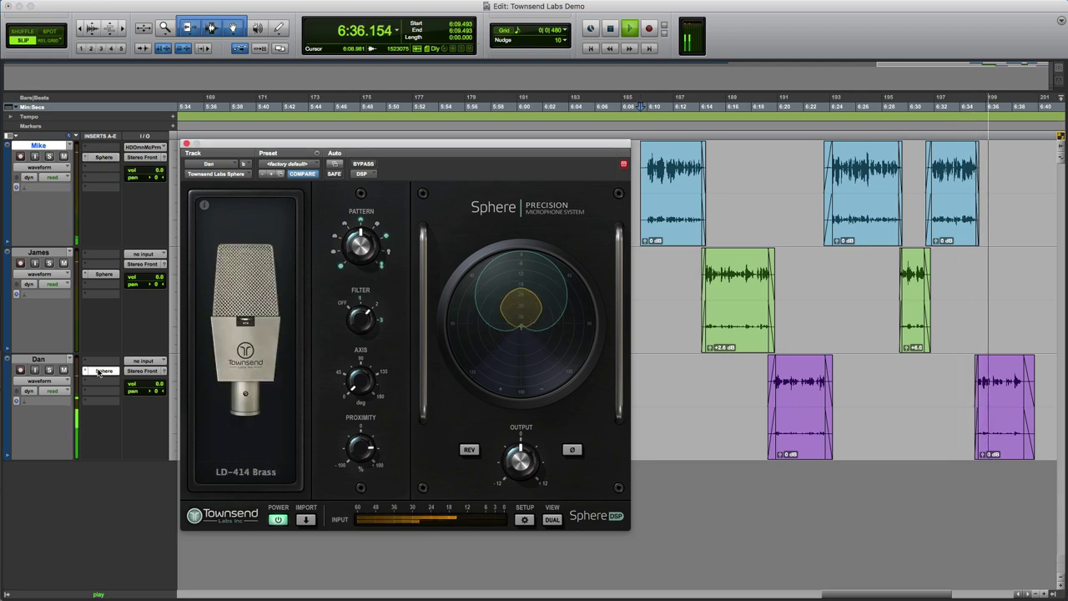